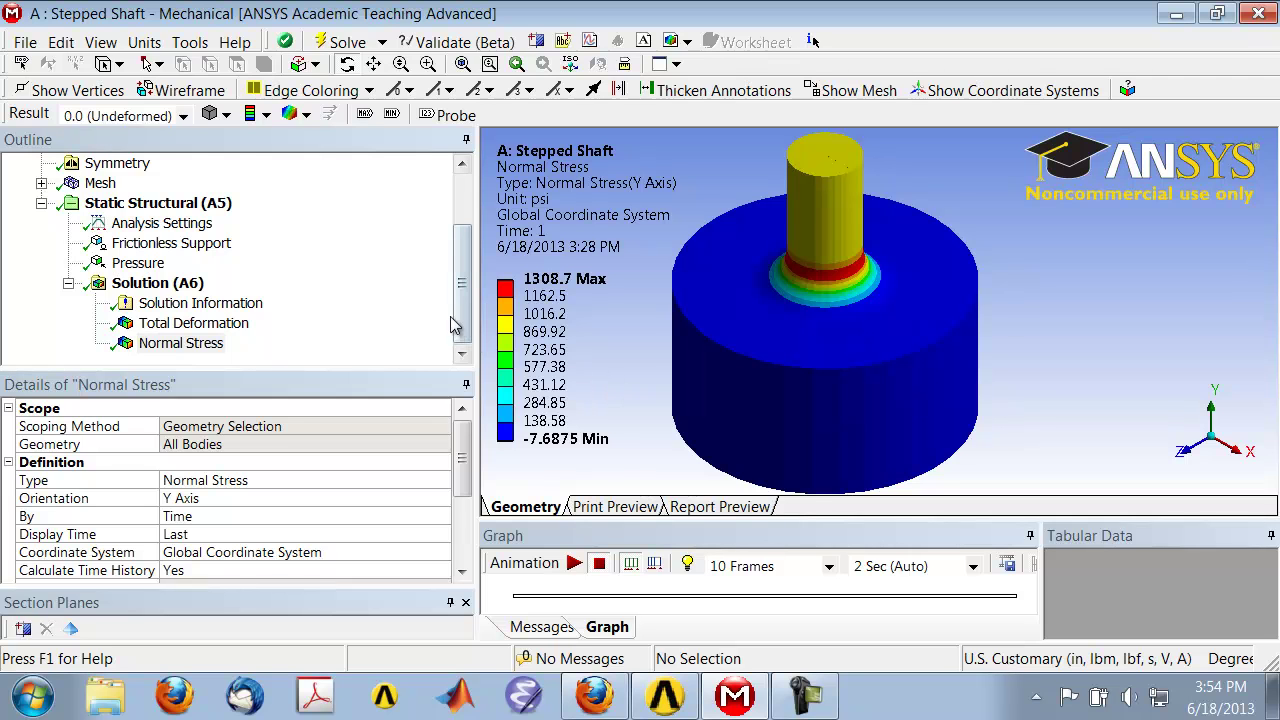
Step: Display the Stepped Shaft model's existing mesh instead of the normal stress result
left_click_drag(463, 327, 463, 259)
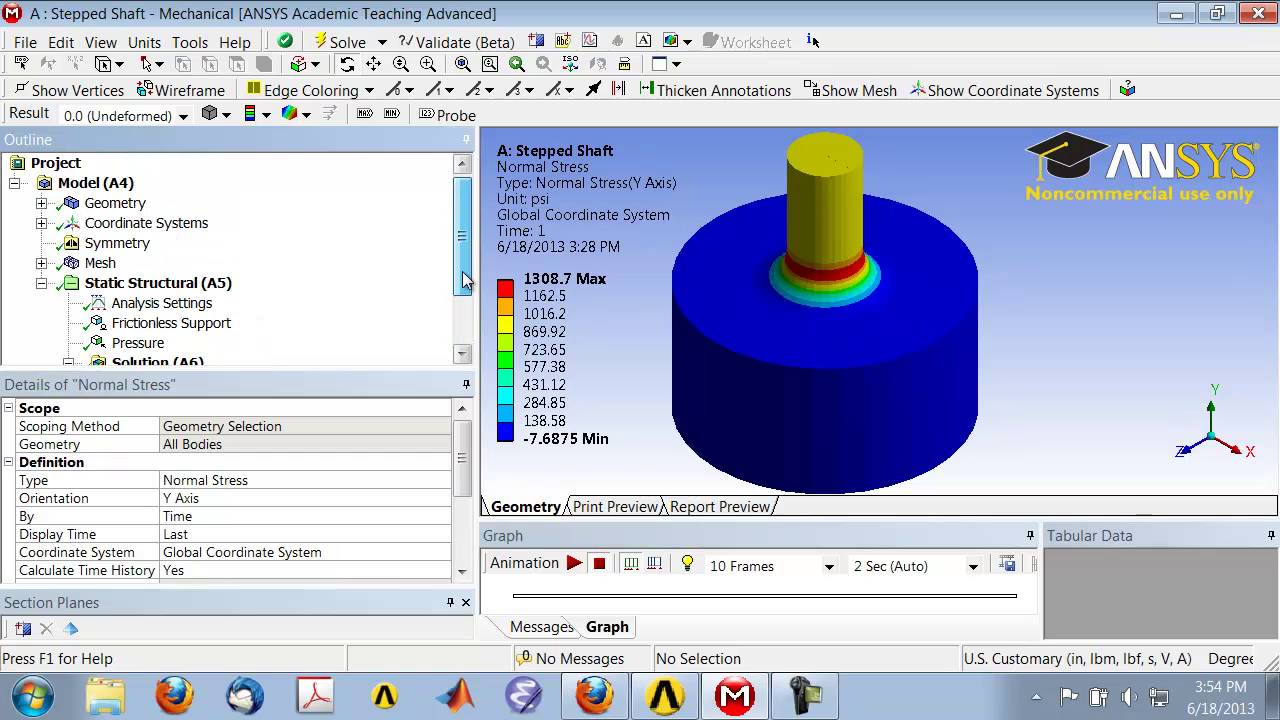
left_click(100, 264)
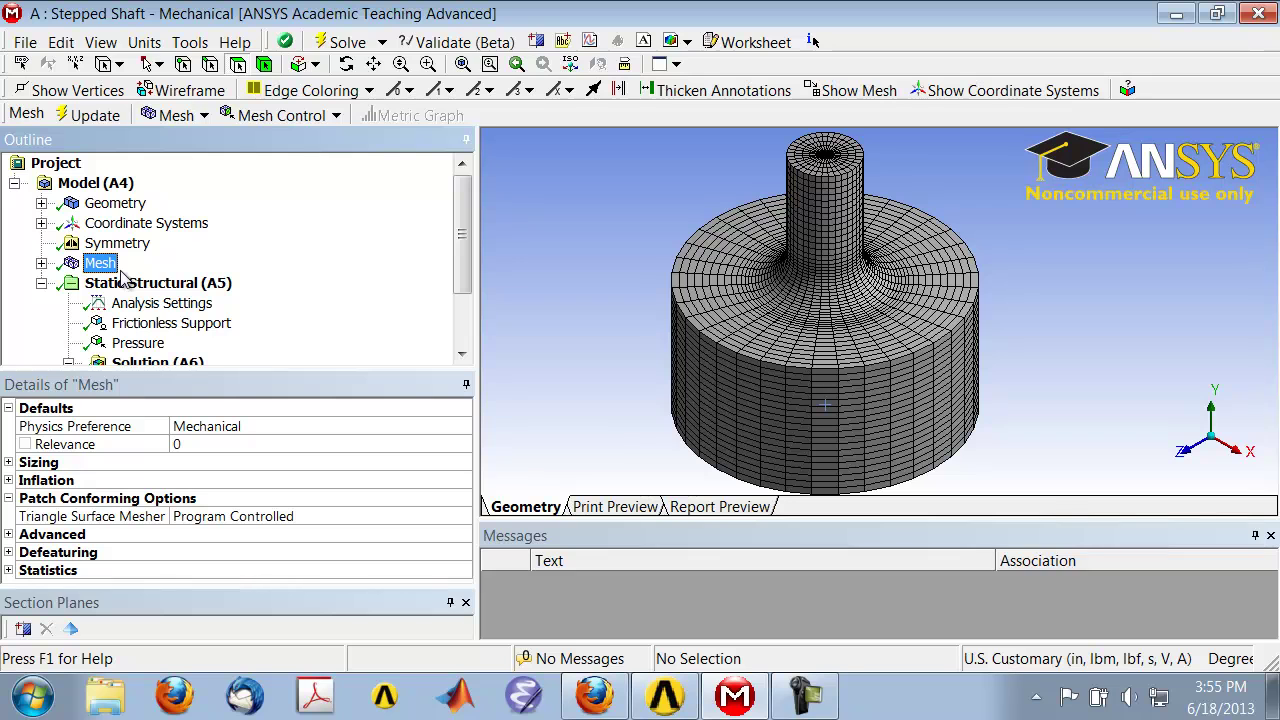
Step: Close Mechanical and return to Workbench, selecting the Stepped Shaft Model cell
left_click(26, 46)
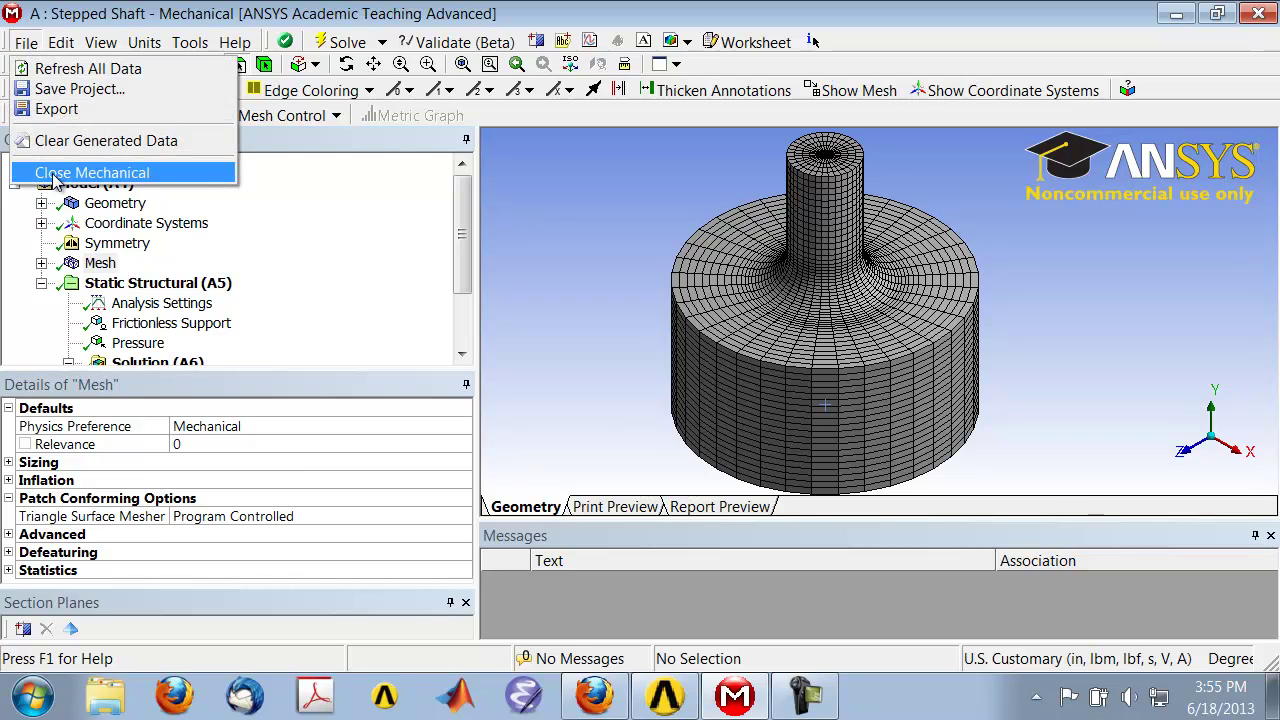
left_click(52, 176)
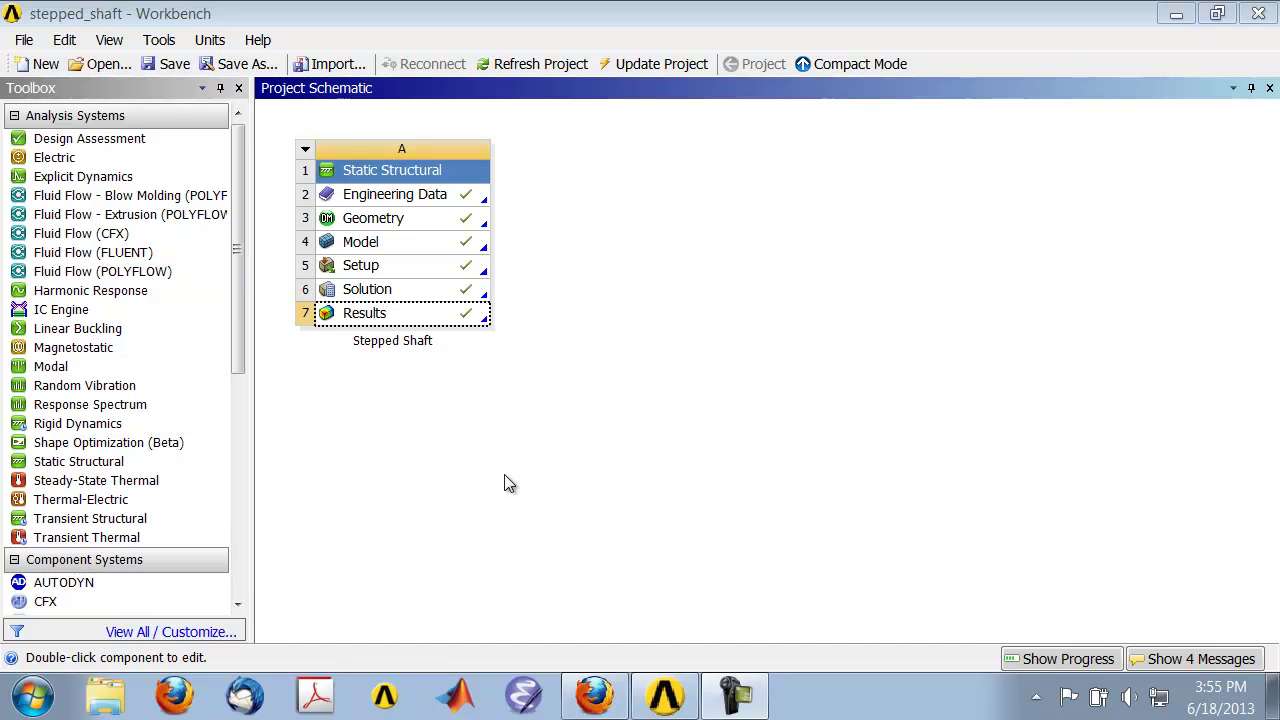
mouse_move(663, 707)
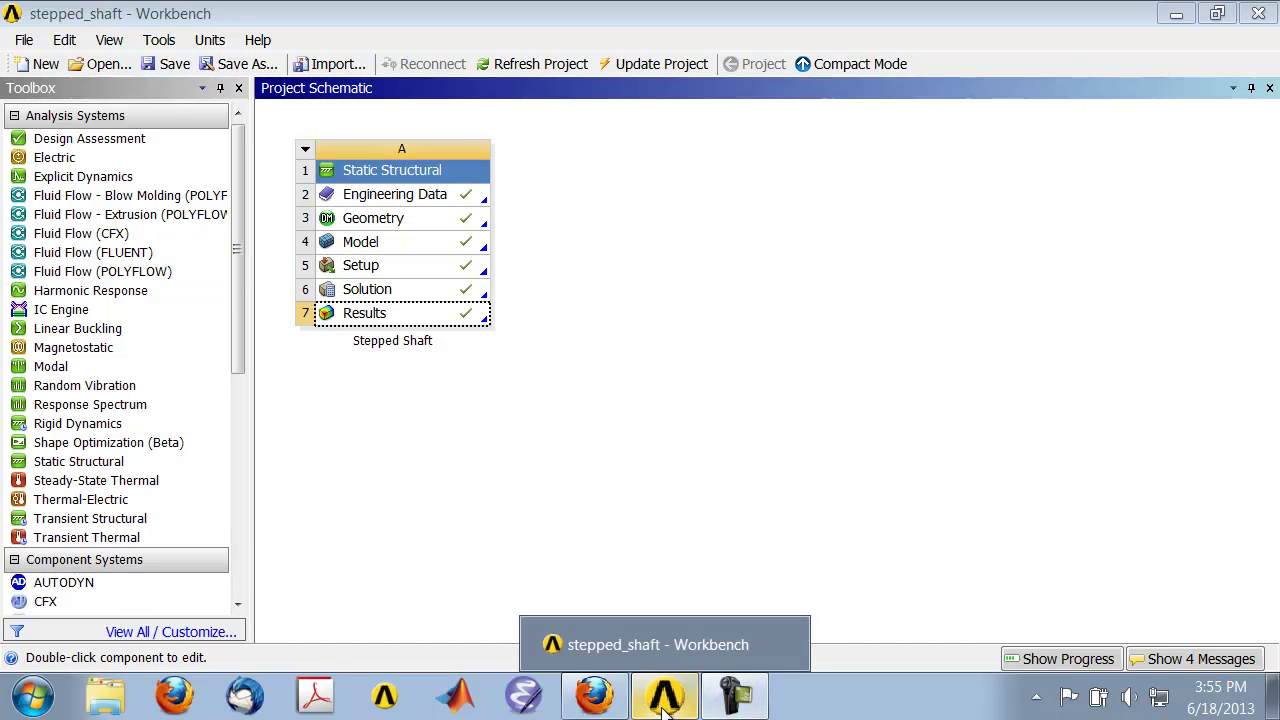
left_click(663, 707)
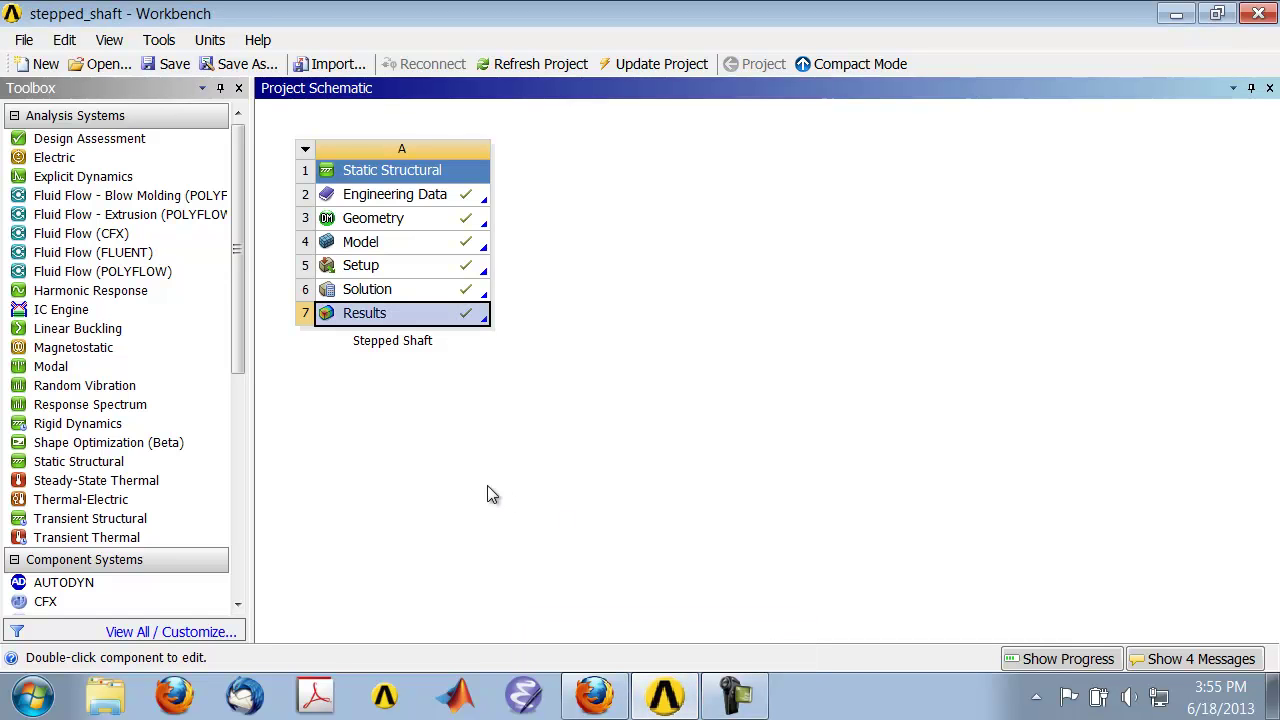
left_click(381, 249)
Step: Duplicate the Stepped Shaft analysis from its Model cell, sharing Engineering Data and Geometry
right_click(381, 248)
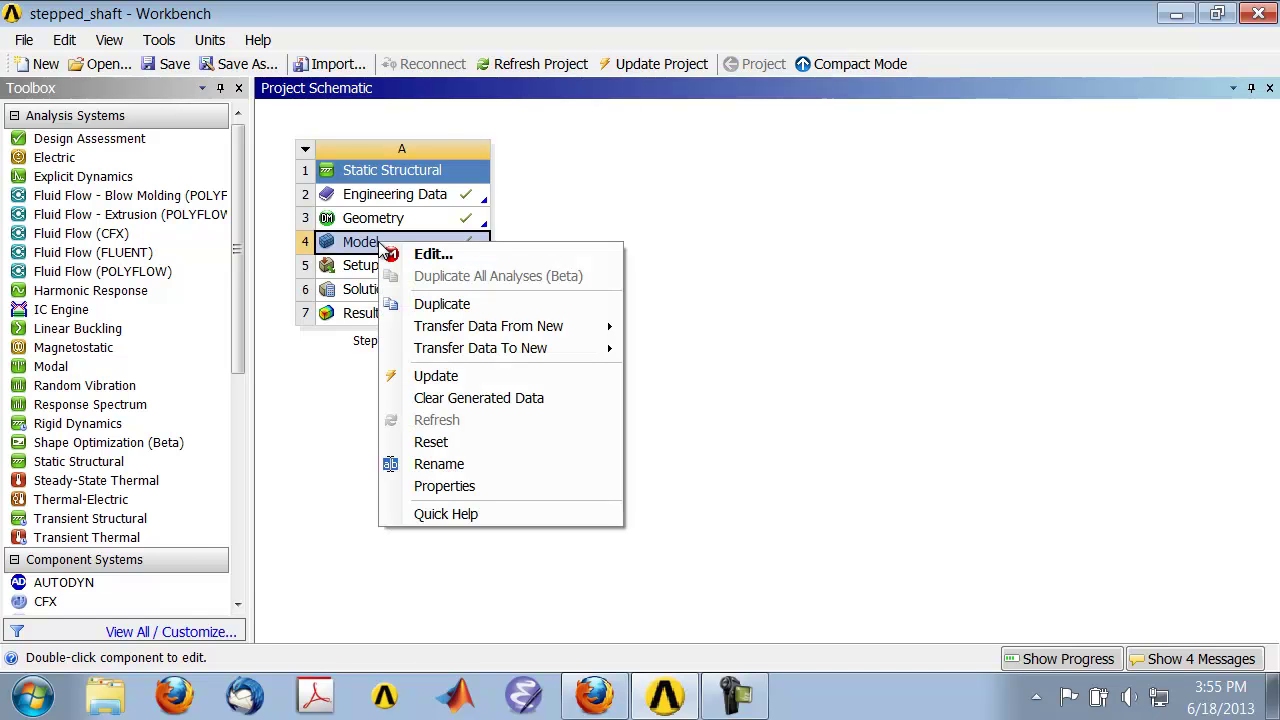
left_click(441, 304)
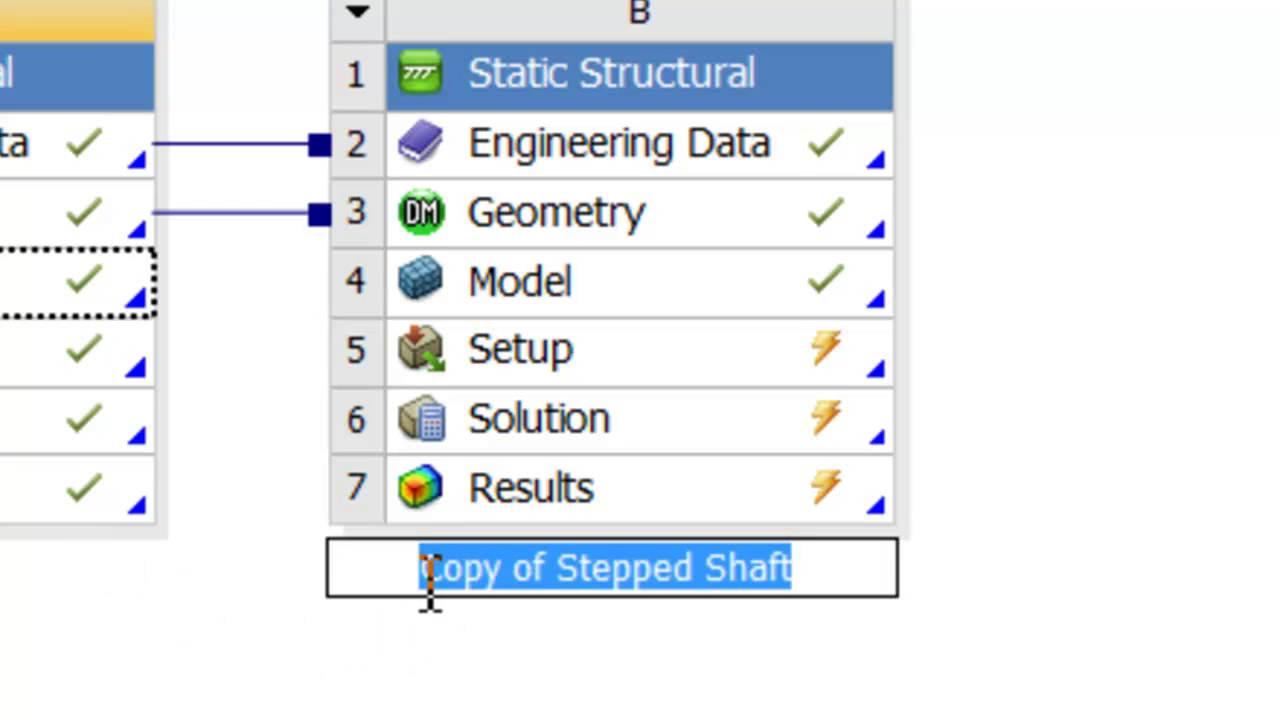
Step: Rename 'Copy of Stepped Shaft' to 'Stepped Shaft (Refined mesh)'
left_click(566, 572)
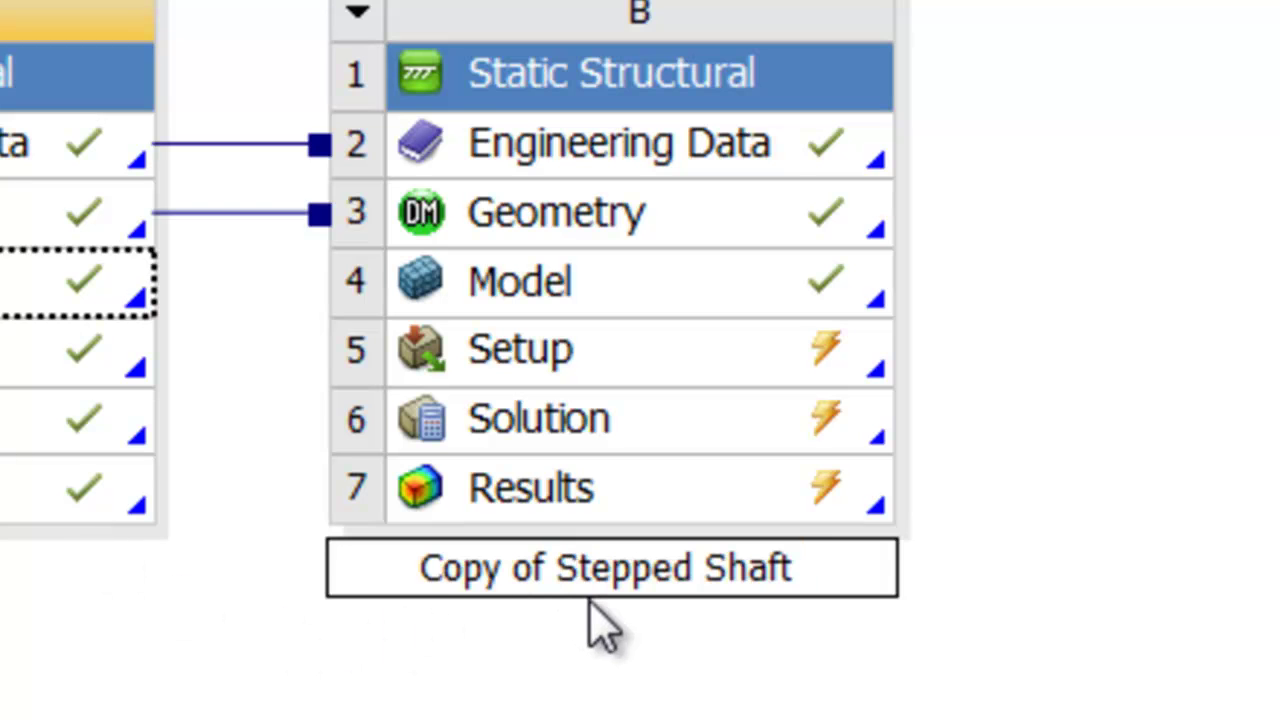
key("BackSpace")
key("BackSpace")
key("BackSpace")
key("BackSpace")
key("BackSpace")
key("BackSpace")
key("BackSpace")
key("BackSpace")
key("Right")
key("ctrl+Right")
key("ctrl+Right")
type("(")
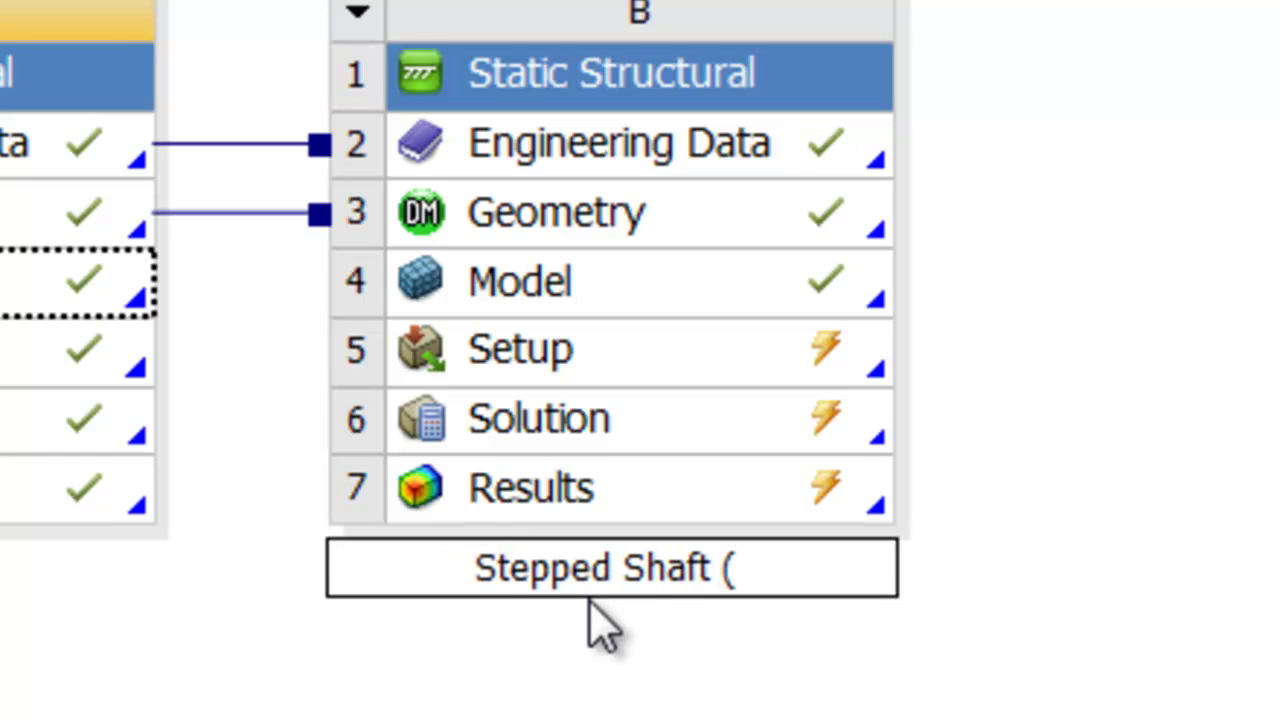
type("Refined mesh)")
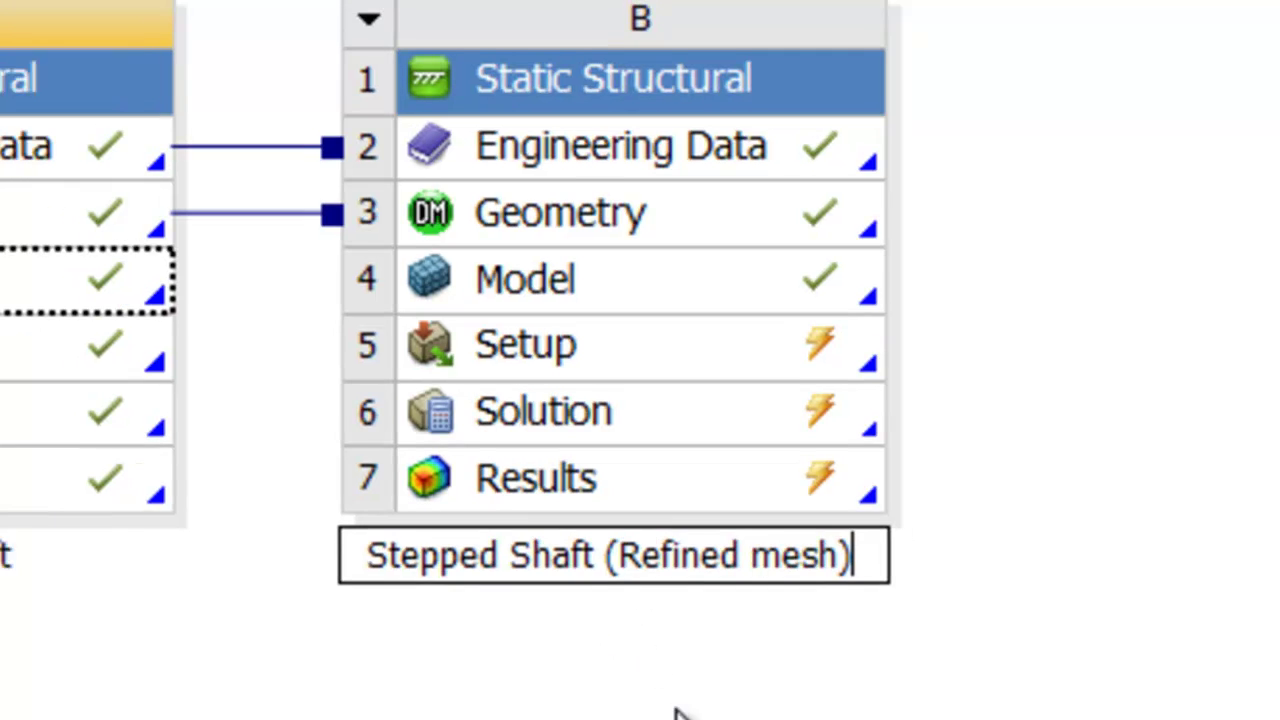
key("Return")
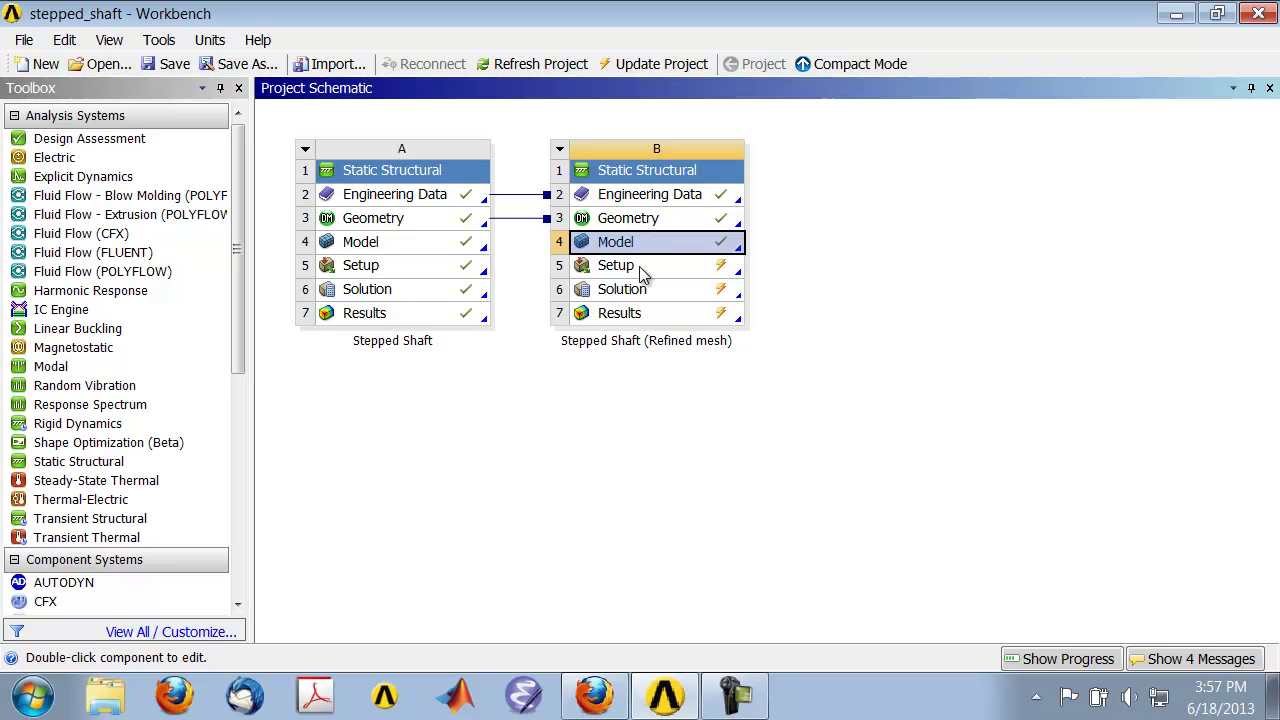
Step: Launch Mechanical from the refined-mesh copy's Setup cell and display its mesh
double_click(640, 268)
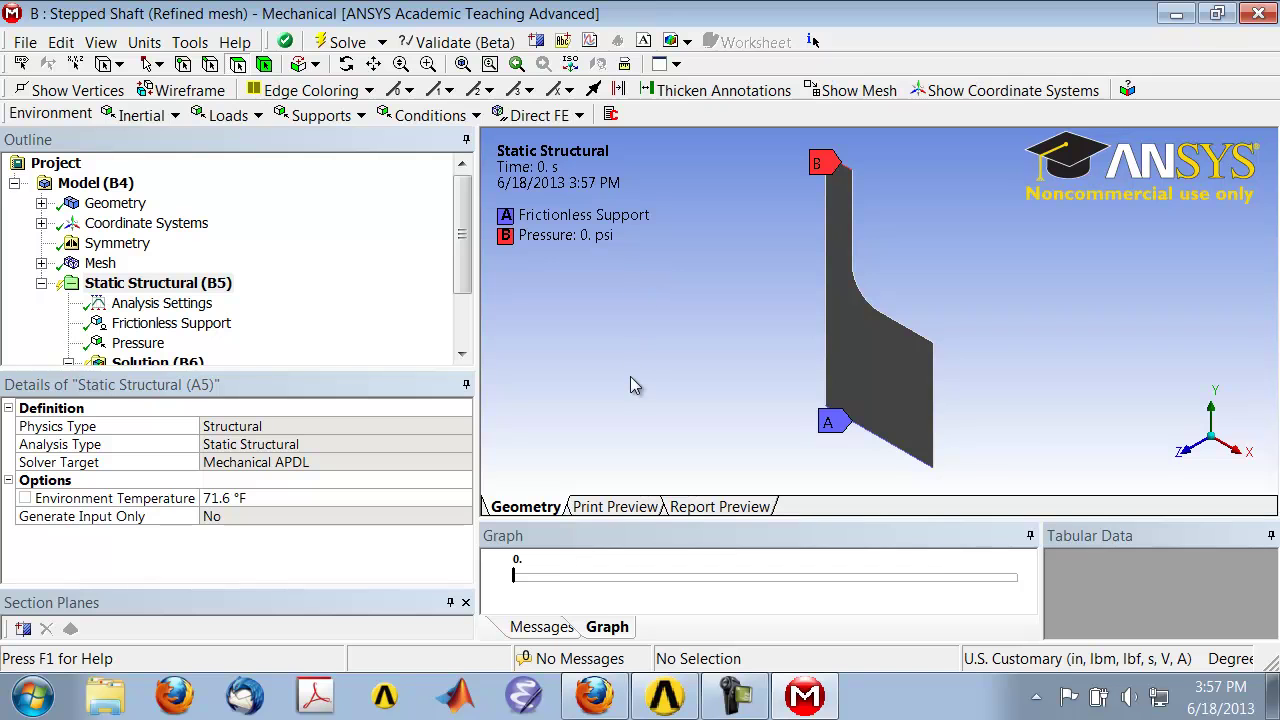
left_click(100, 265)
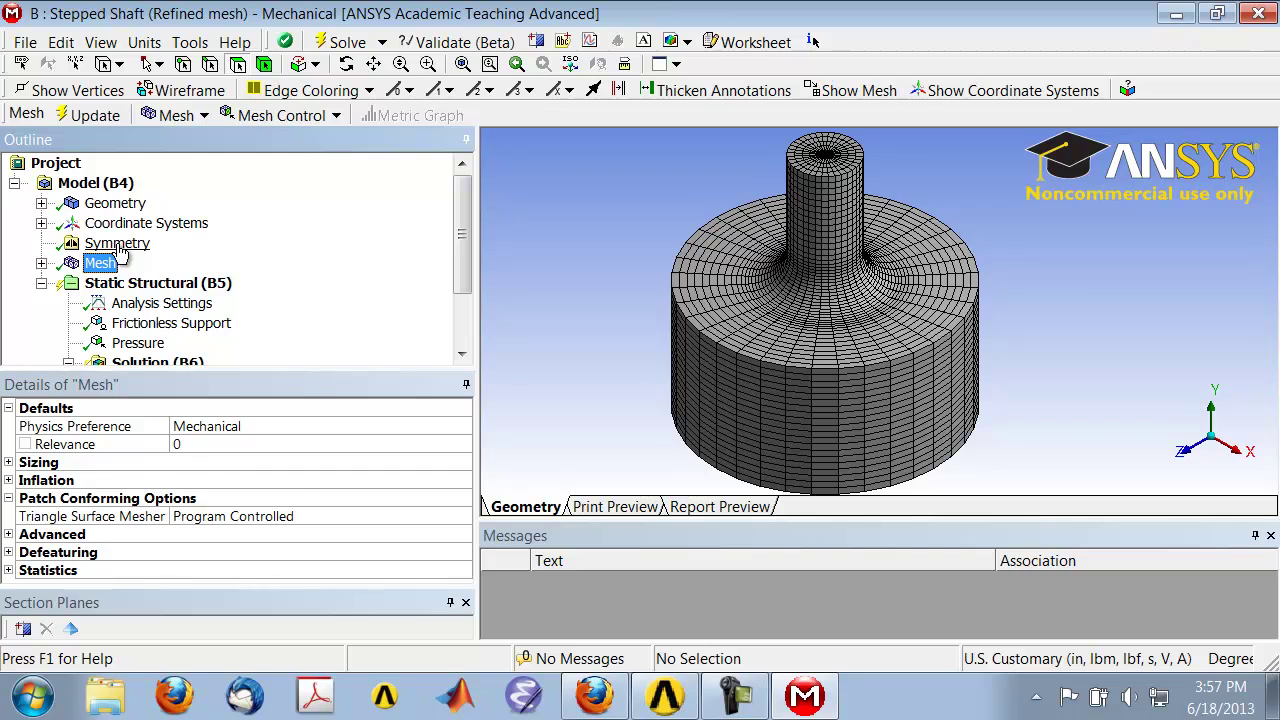
Step: Delete the Symmetry object from the Outline and confirm the deletion
left_click(118, 246)
right_click(118, 250)
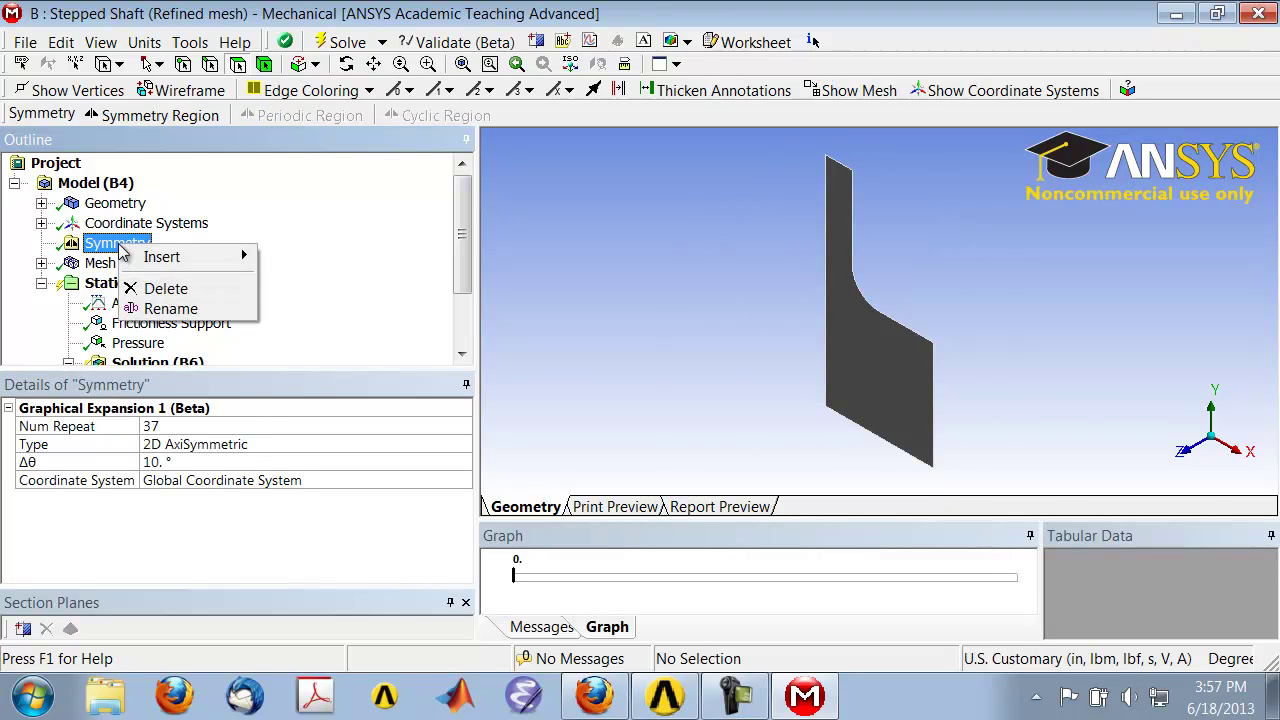
left_click(160, 290)
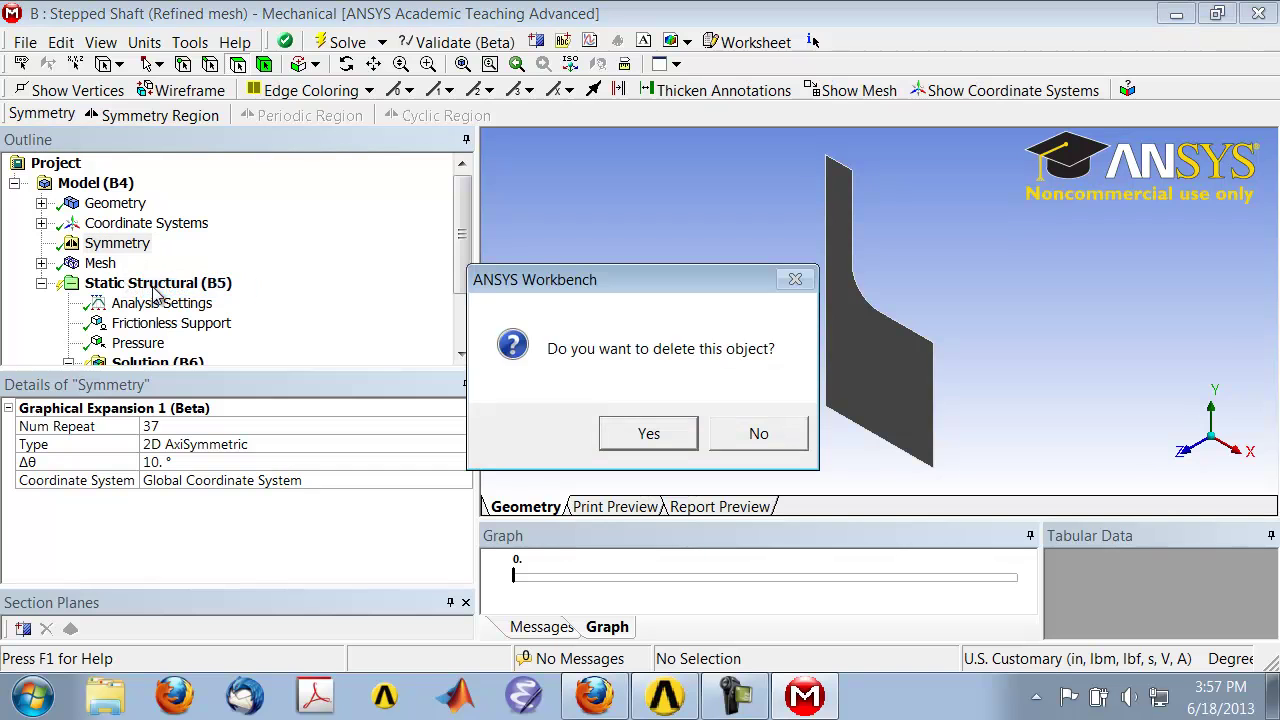
left_click(680, 438)
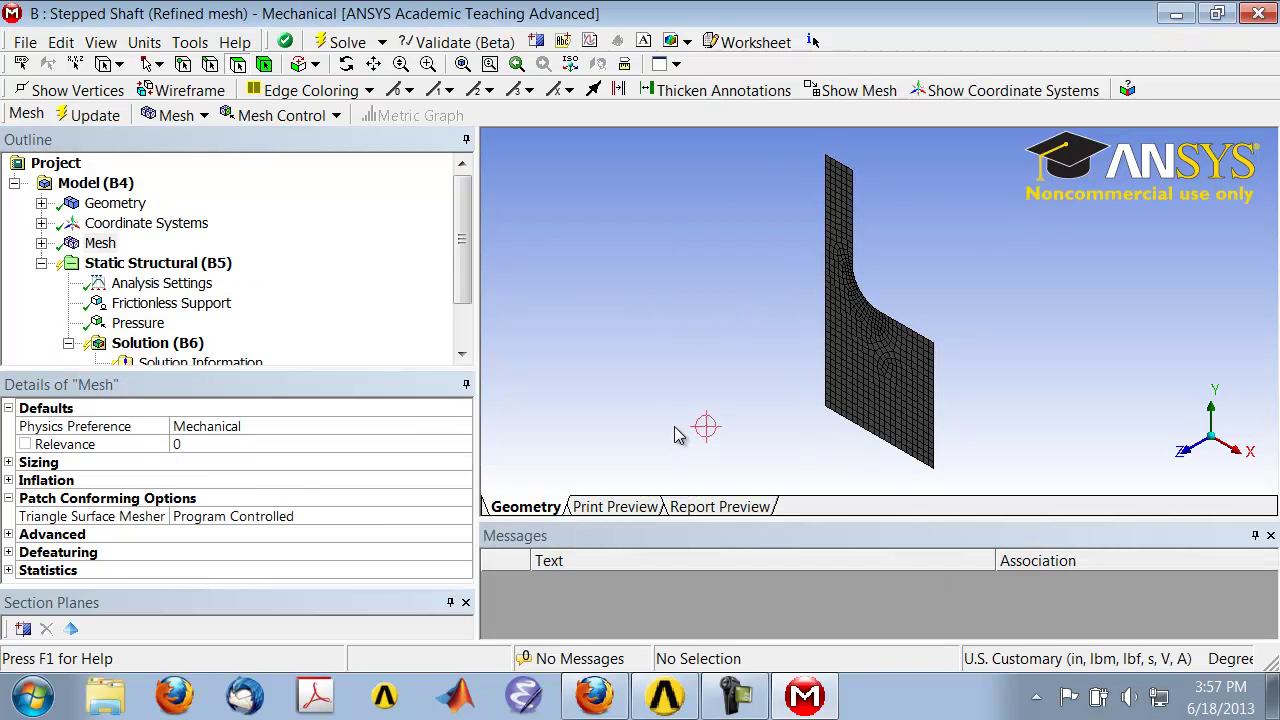
Step: View the section along the -Z axis and expand Mesh to show Face Sizing
left_click(1189, 453)
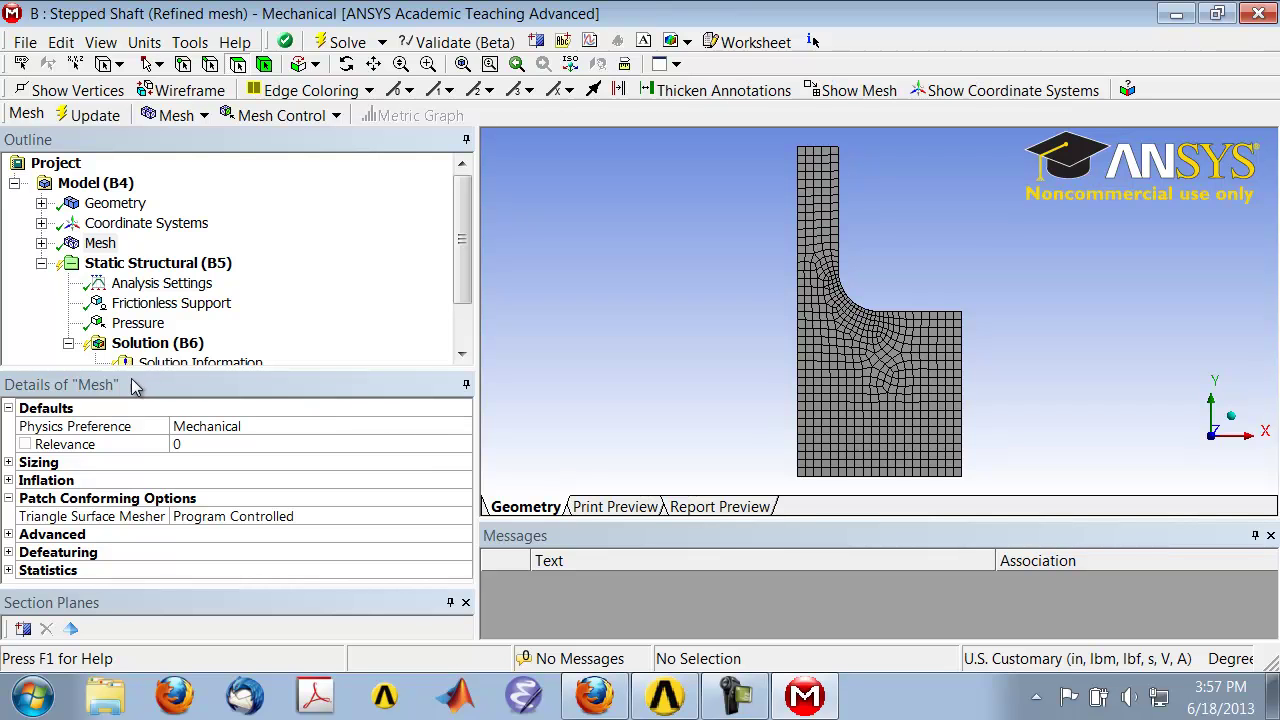
left_click(41, 244)
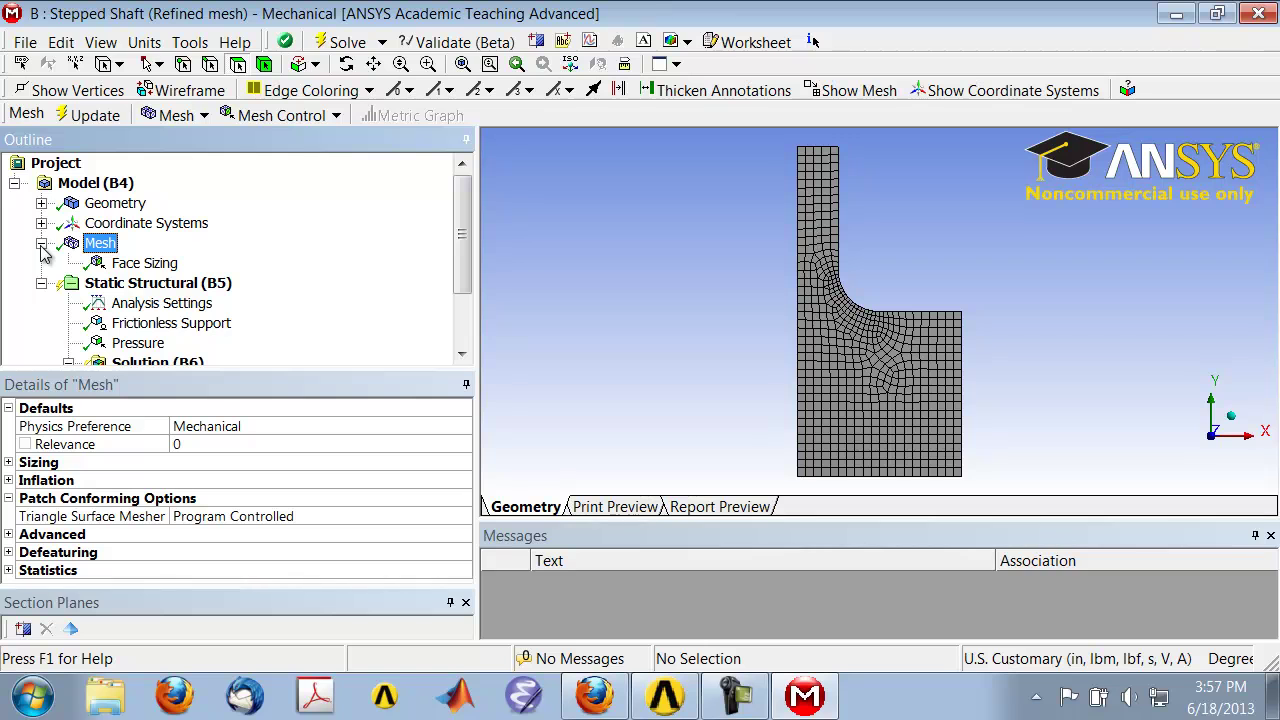
Step: Change the Face Sizing element size from 0.2 in to 0.05 in
left_click(145, 265)
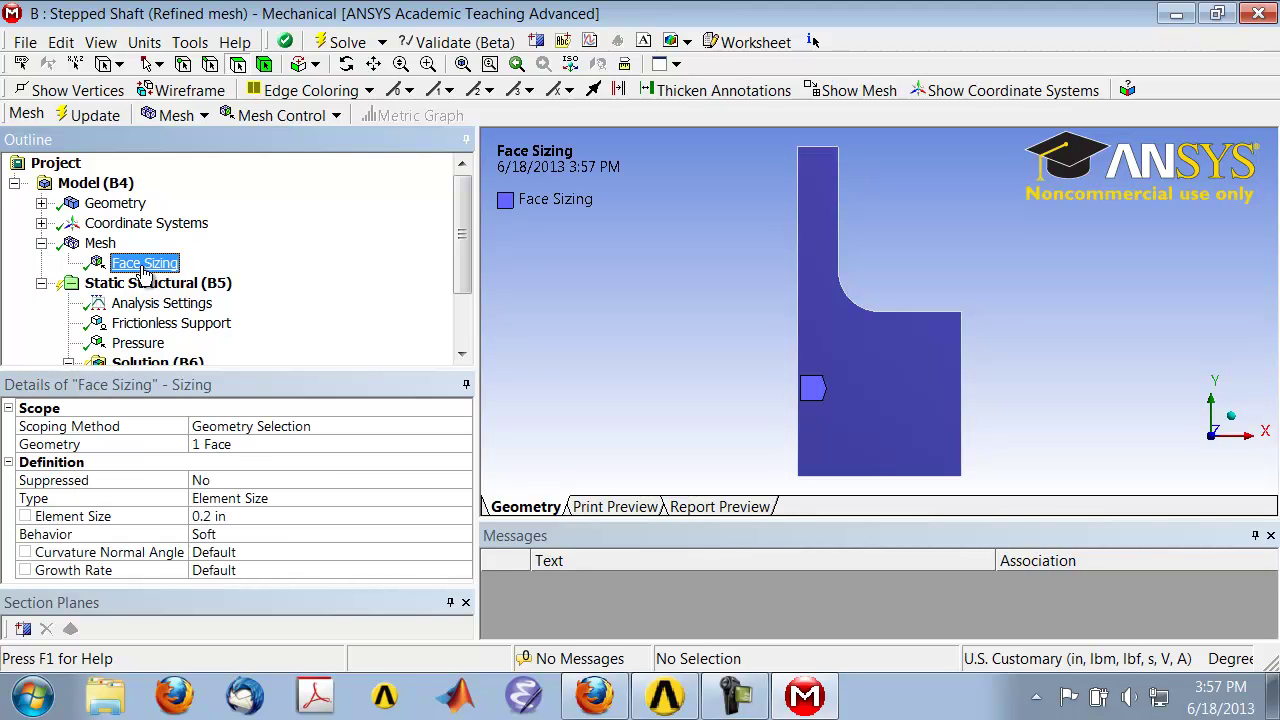
left_click(217, 518)
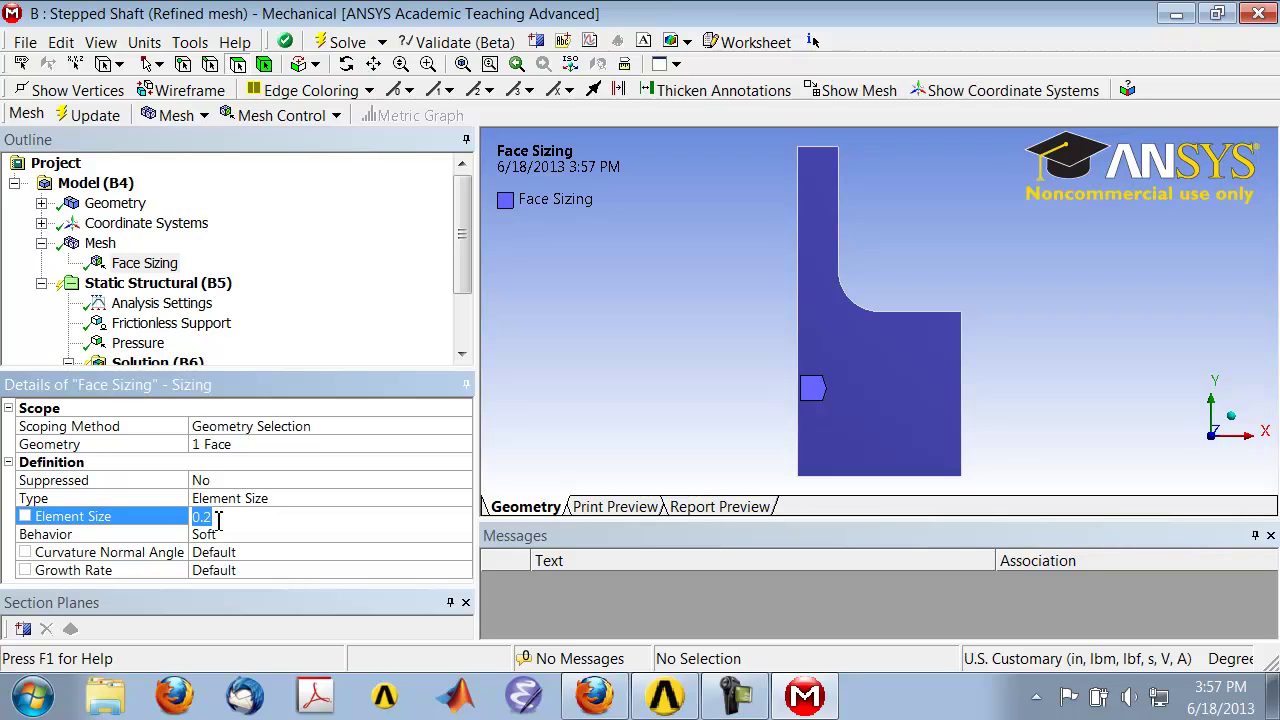
type("0.05")
key("Return")
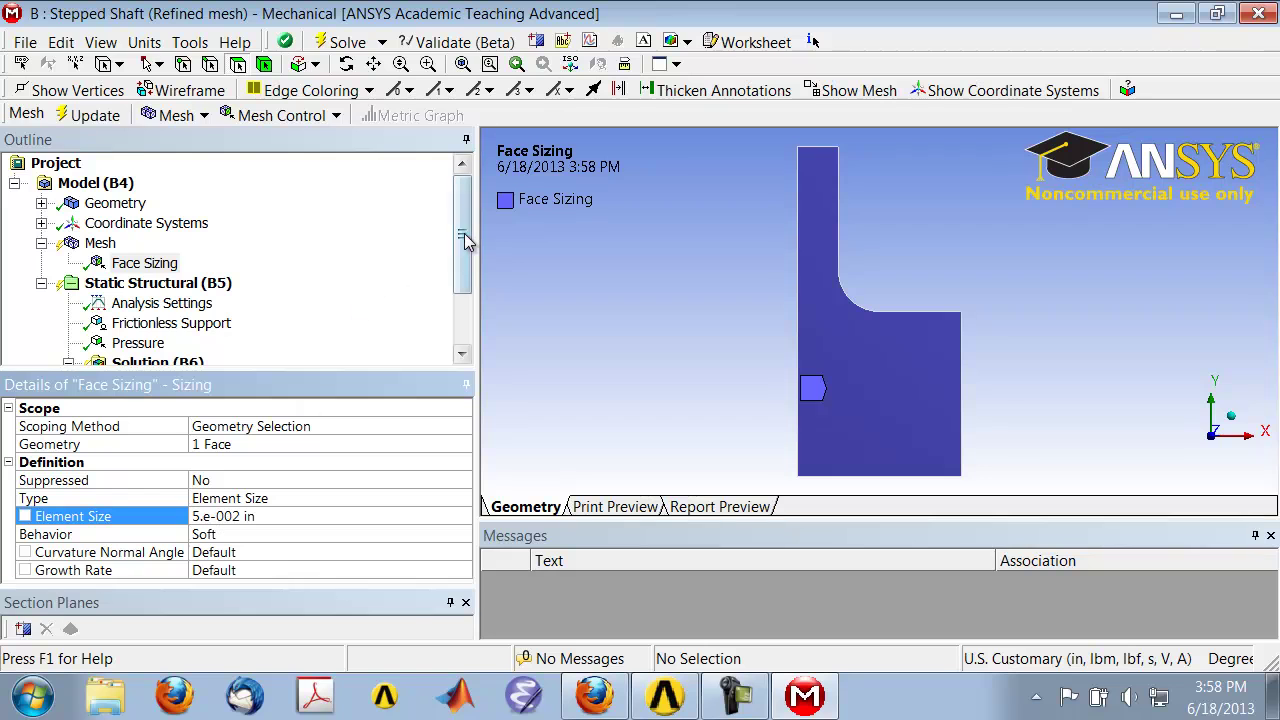
left_click_drag(463, 240, 462, 268)
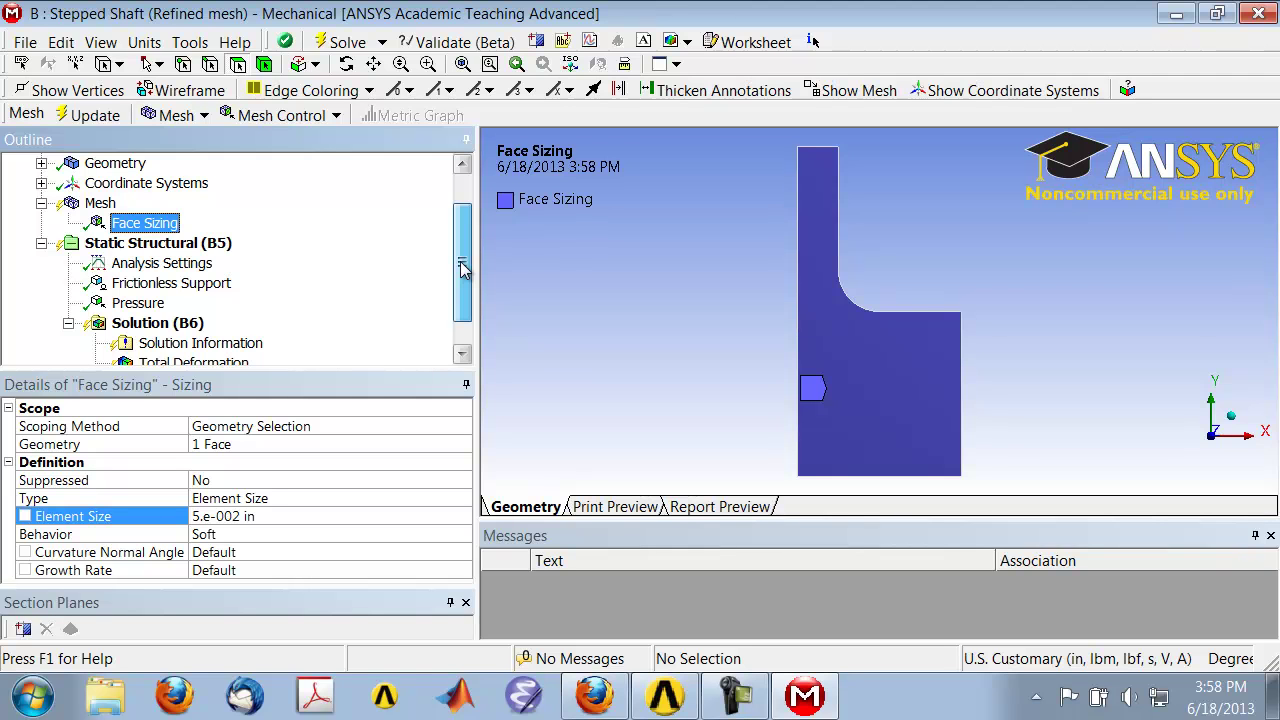
Step: Set the mesh Curvature Normal Angle to 1.0° and Min Size to 0.02 in
left_click(100, 204)
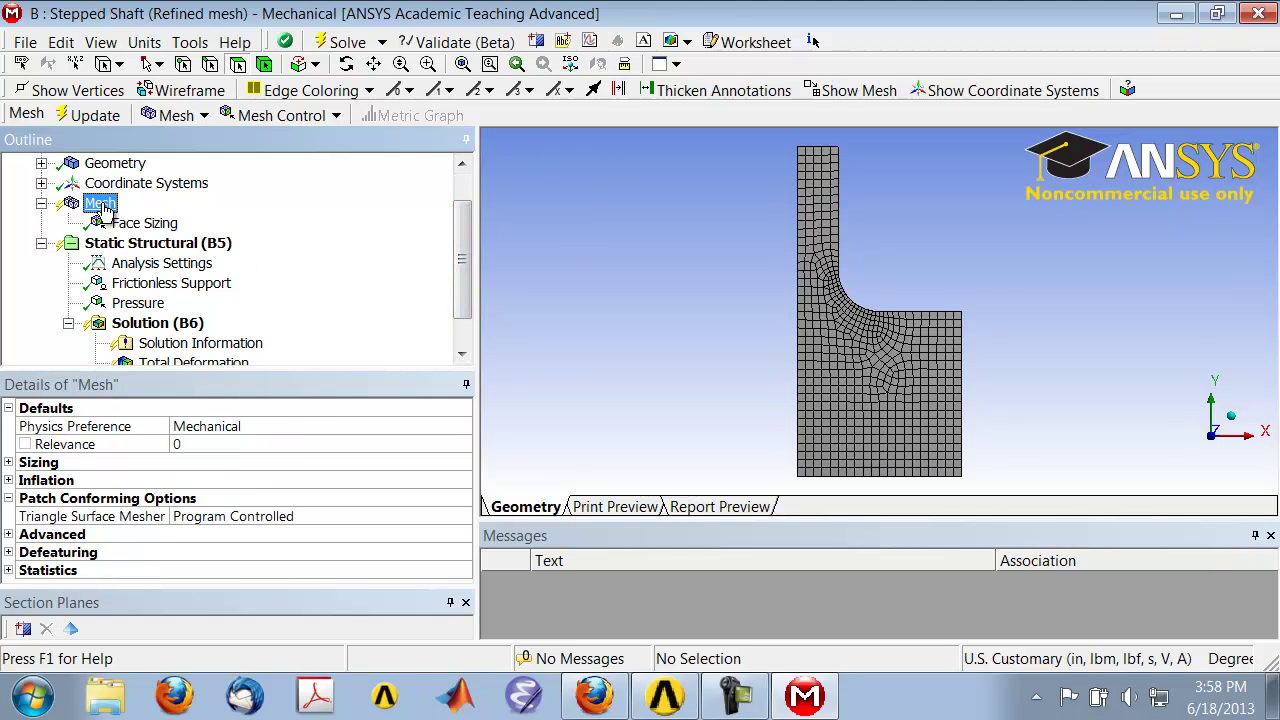
left_click(8, 463)
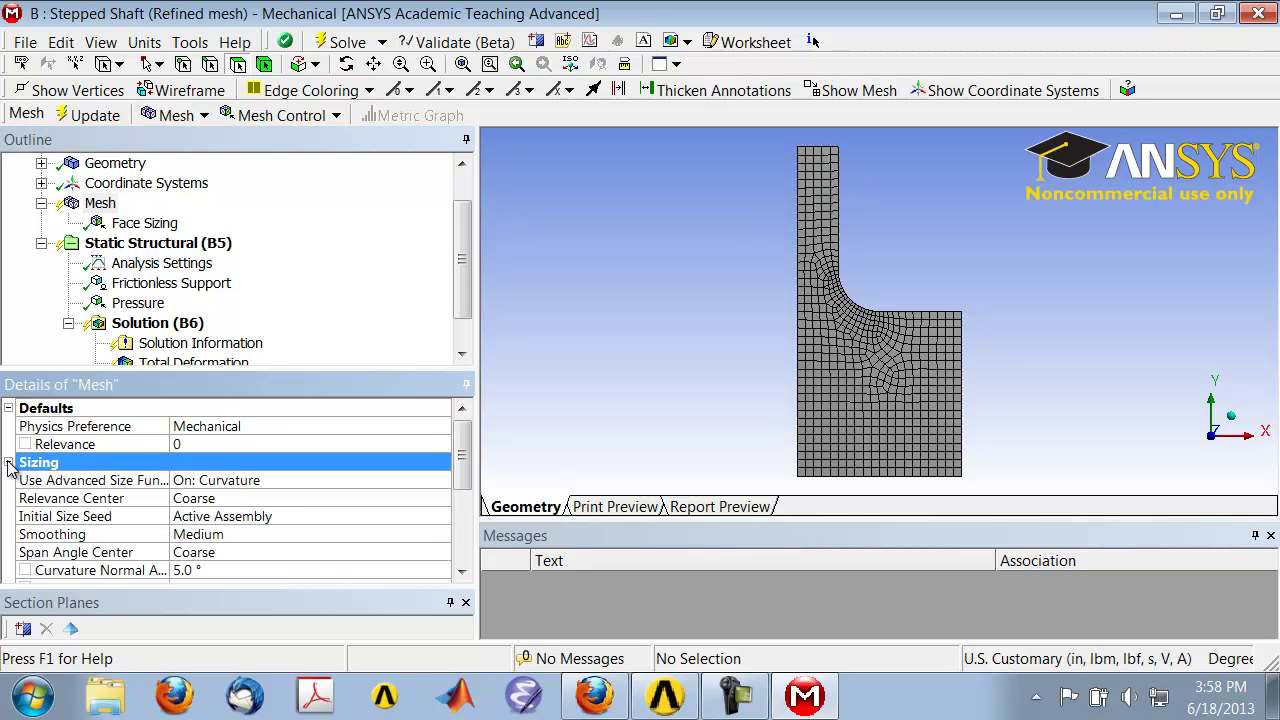
left_click_drag(462, 451, 467, 481)
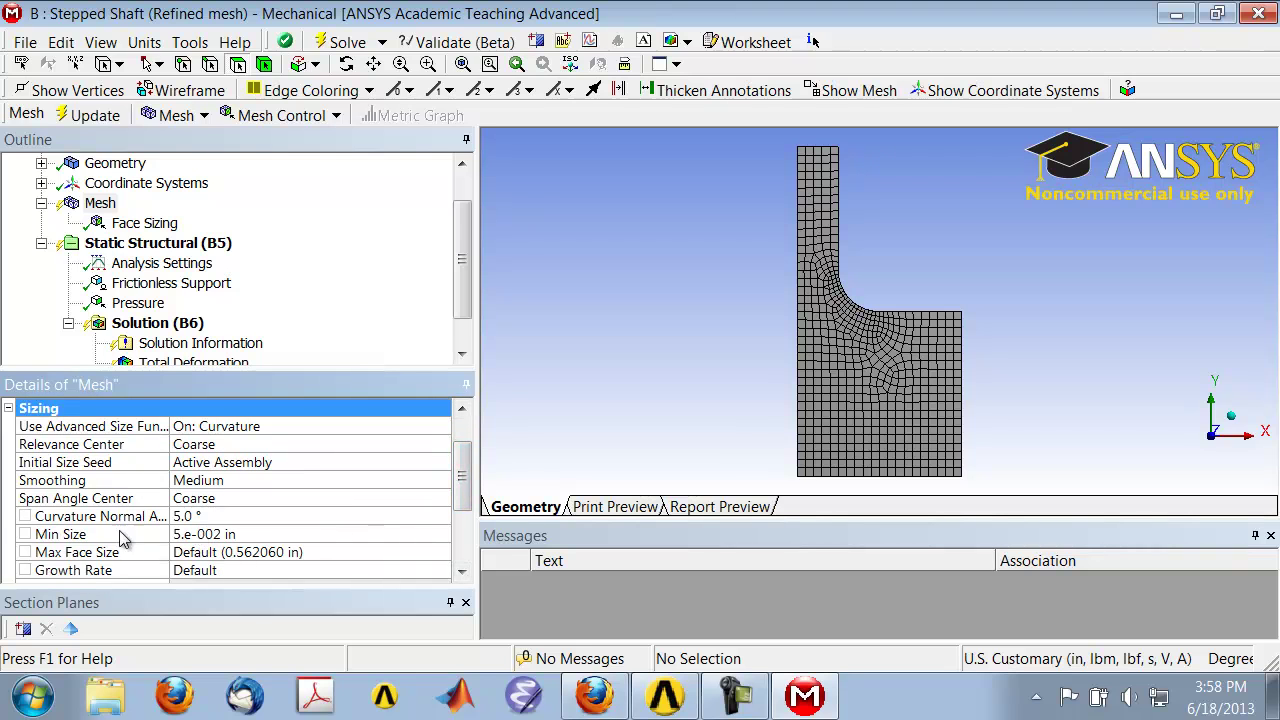
left_click(199, 518)
type("1")
key("Return")
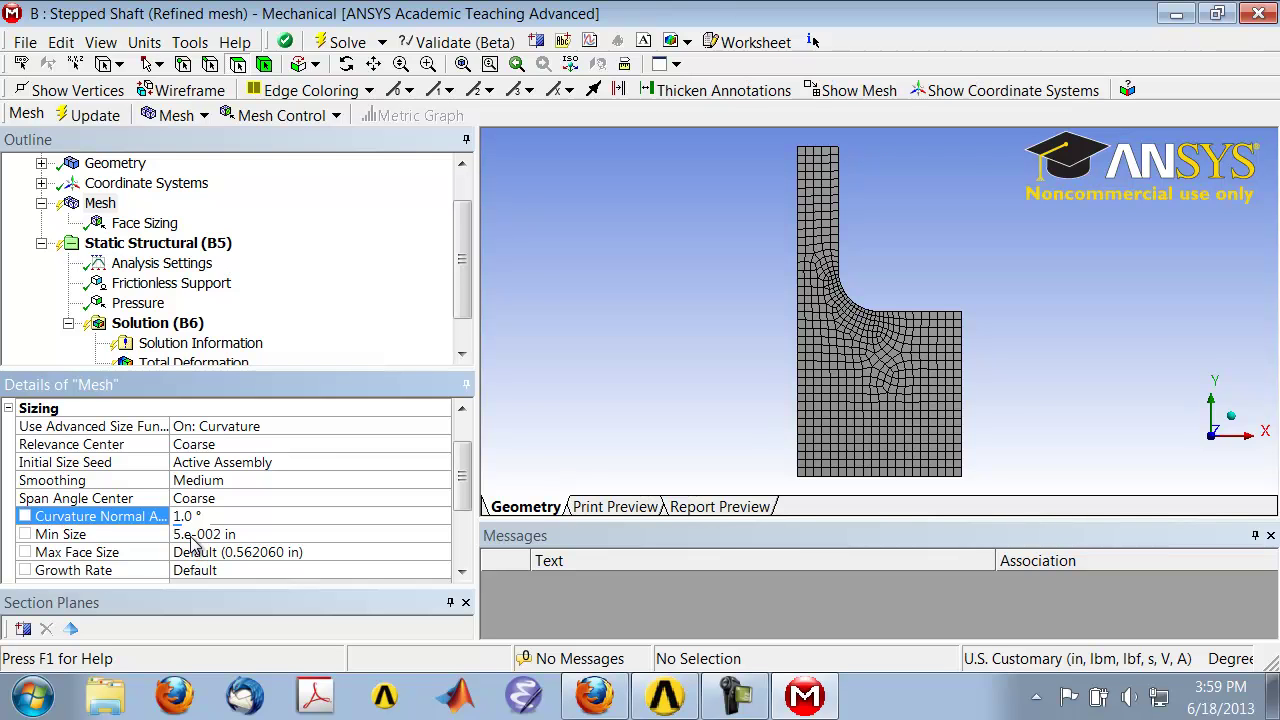
left_click(191, 537)
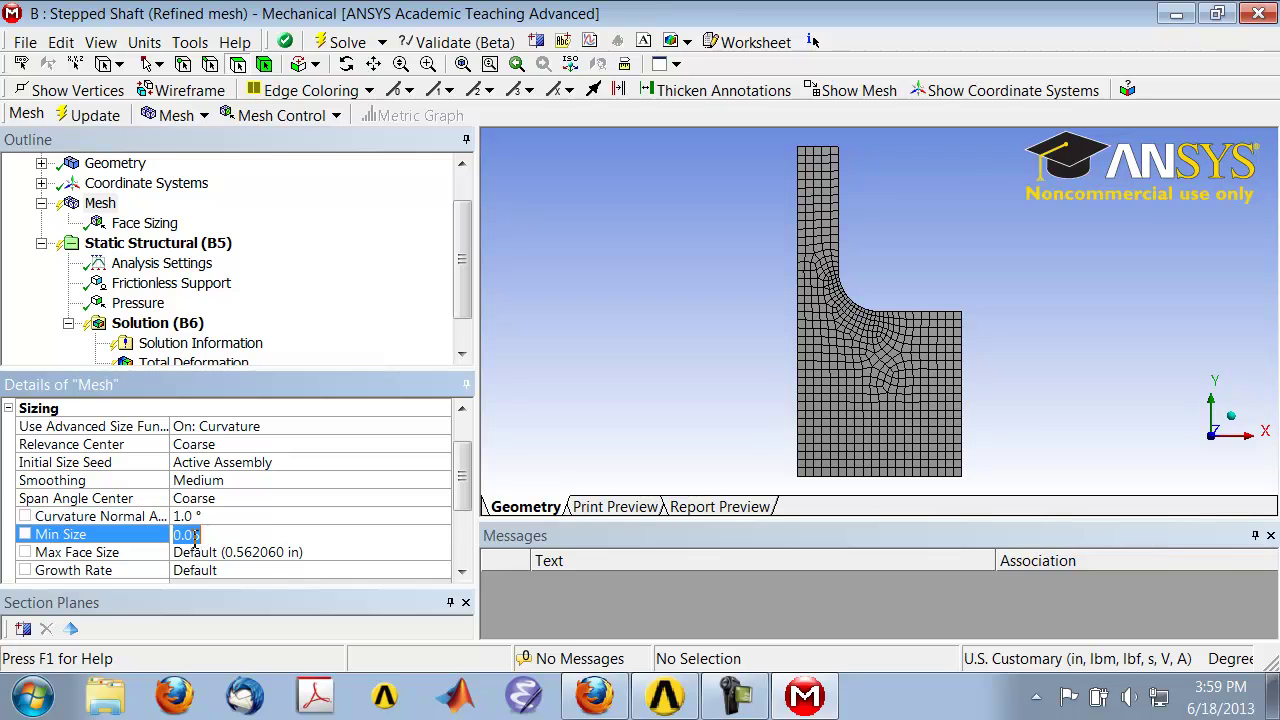
left_click(208, 538)
key("BackSpace")
type("2")
key("Return")
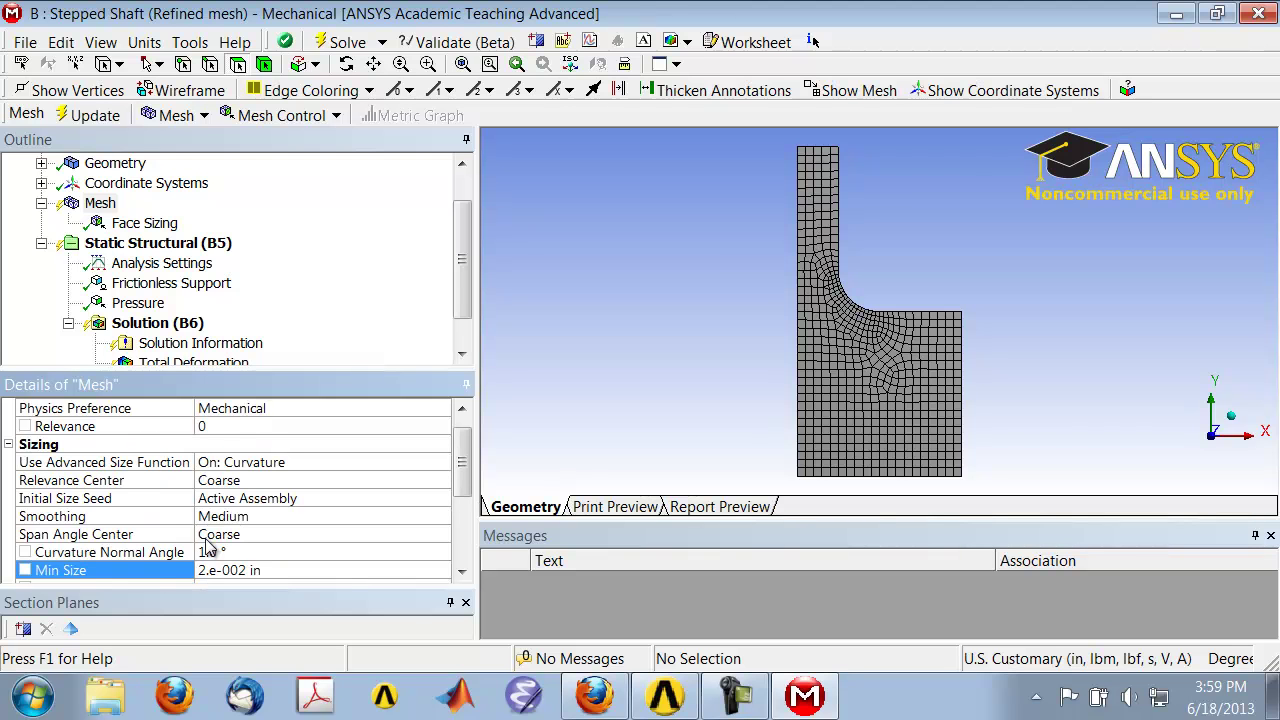
mouse_move(464, 478)
left_mouse_down()
mouse_move(468, 515)
mouse_move(467, 500)
left_mouse_up()
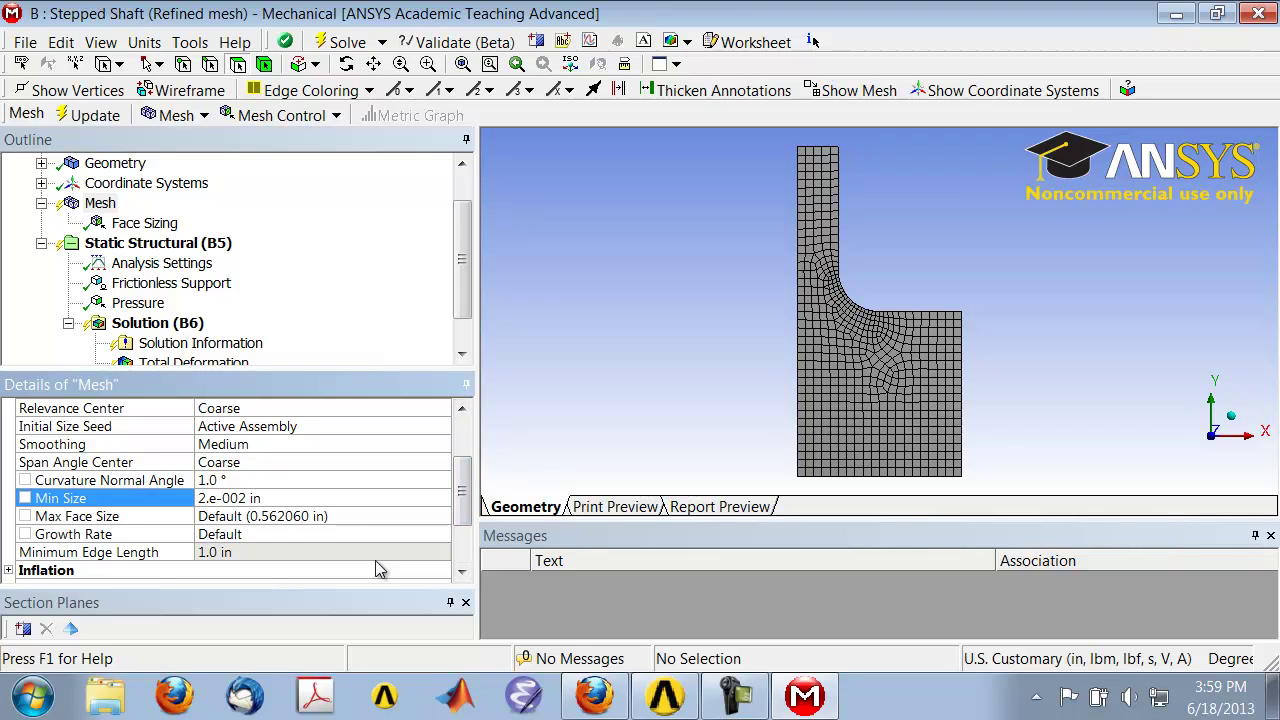
Step: Update the mesh, zoom into the fillet to inspect the denser elements, then restore the view
left_click(95, 116)
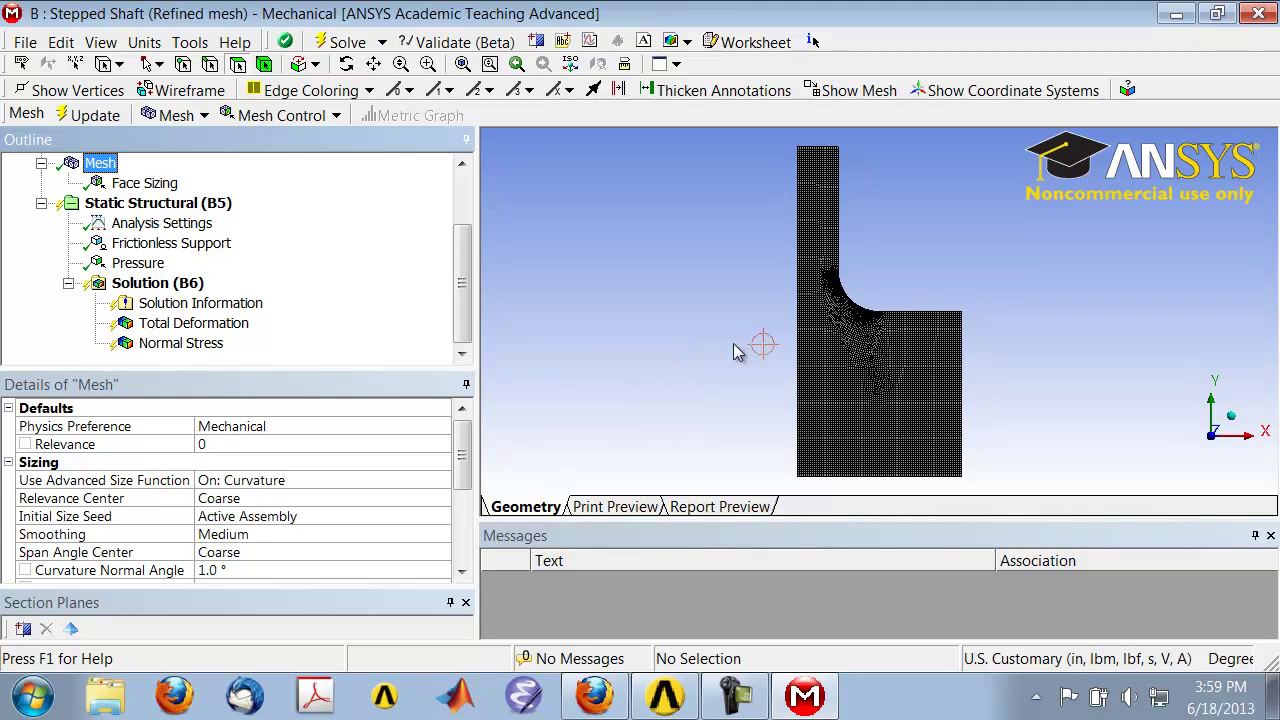
right_click_drag(780, 235, 910, 340)
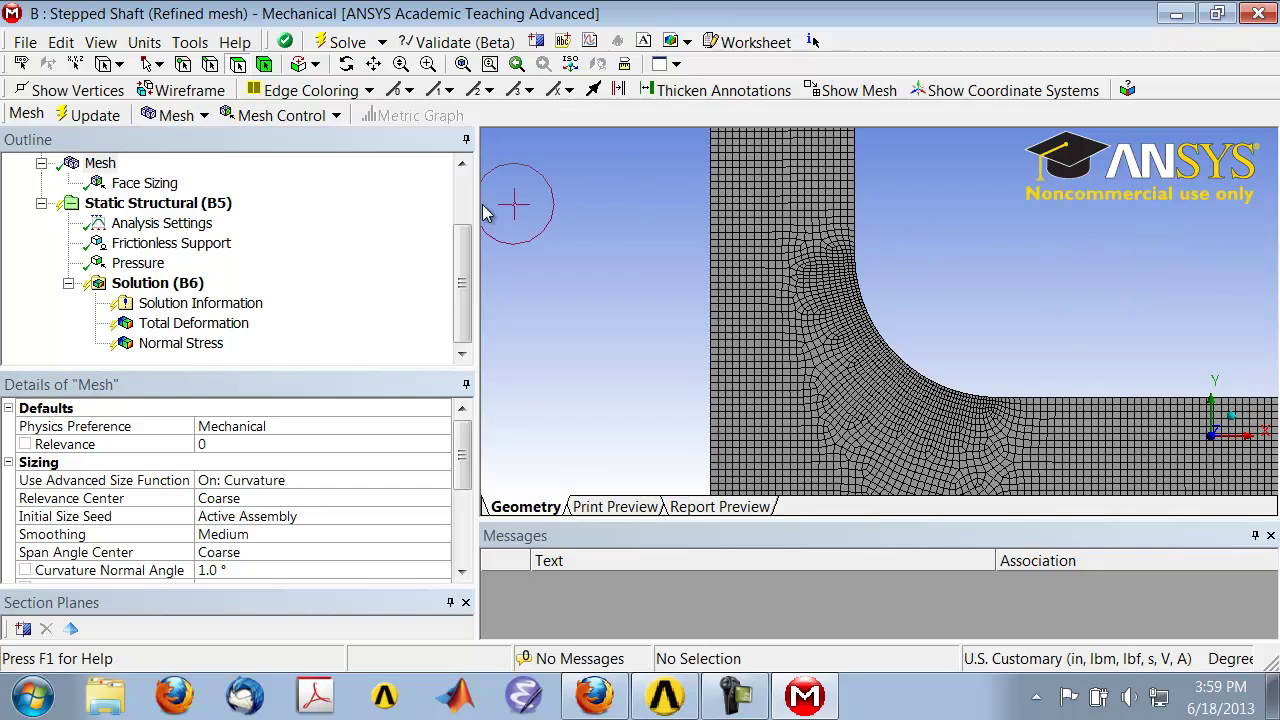
left_click(517, 64)
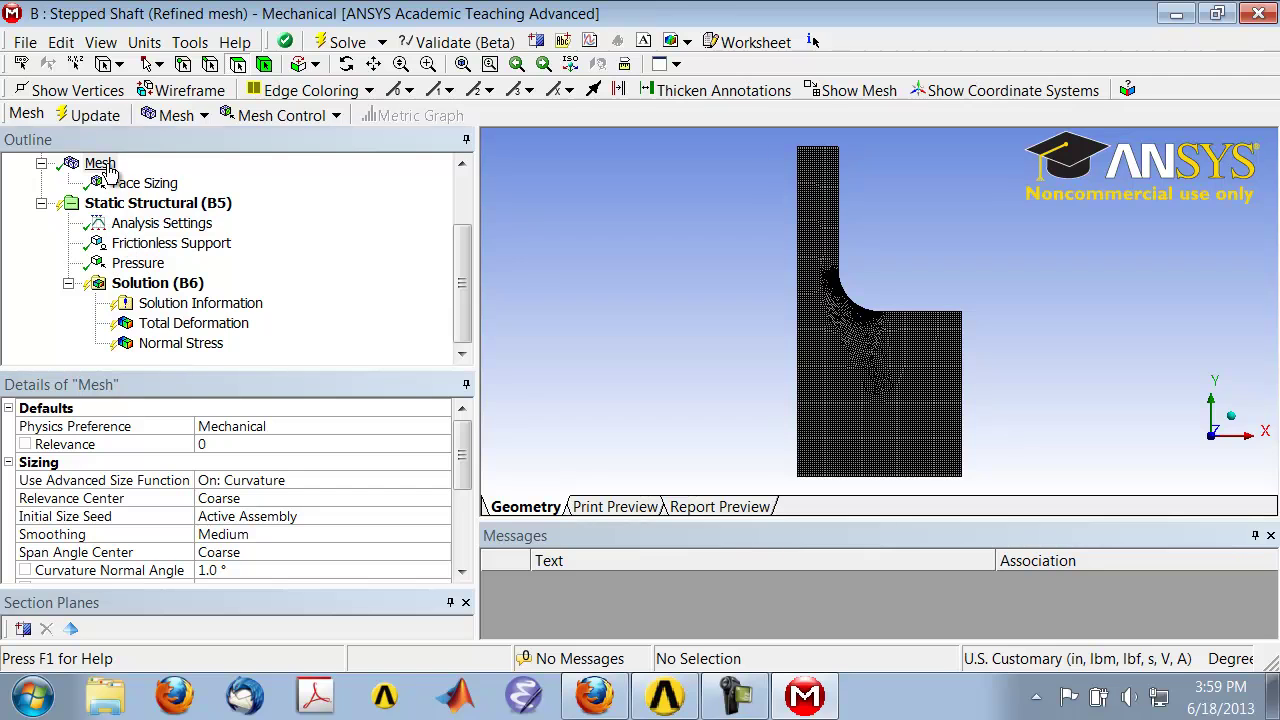
Step: Expand the mesh Statistics to read 26676 nodes and 8721 elements
left_click_drag(462, 468, 477, 540)
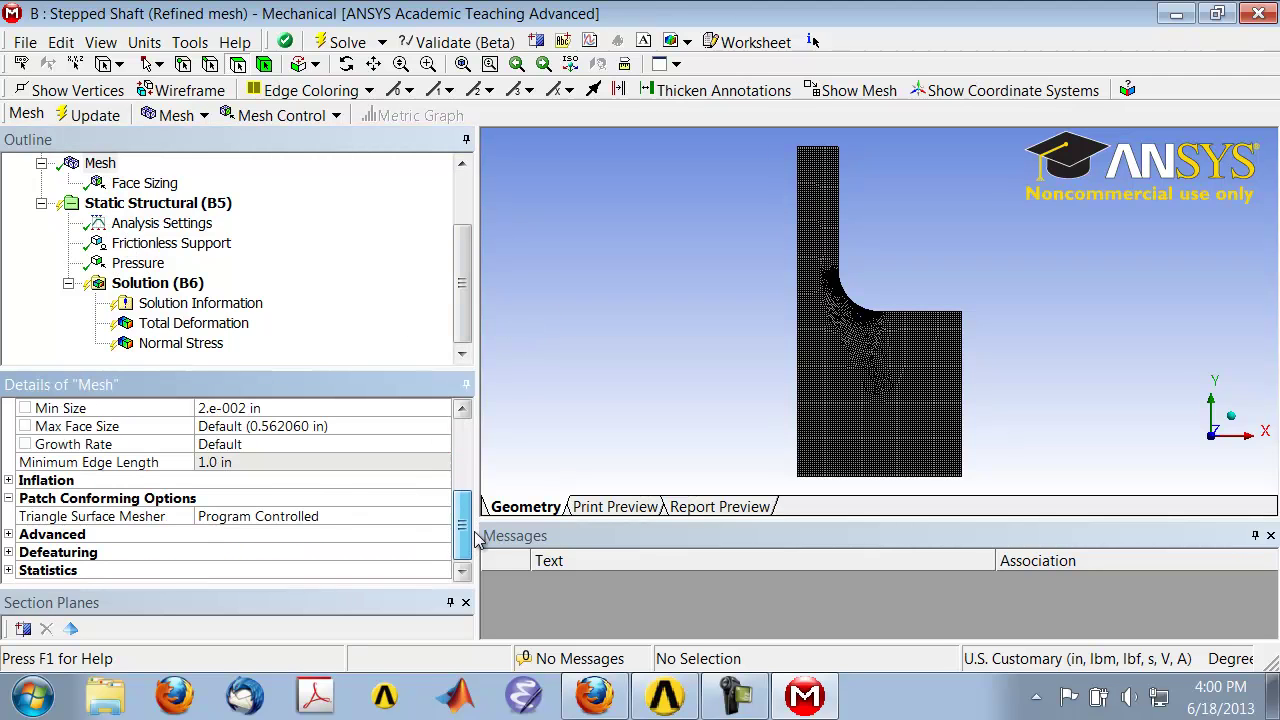
double_click(33, 572)
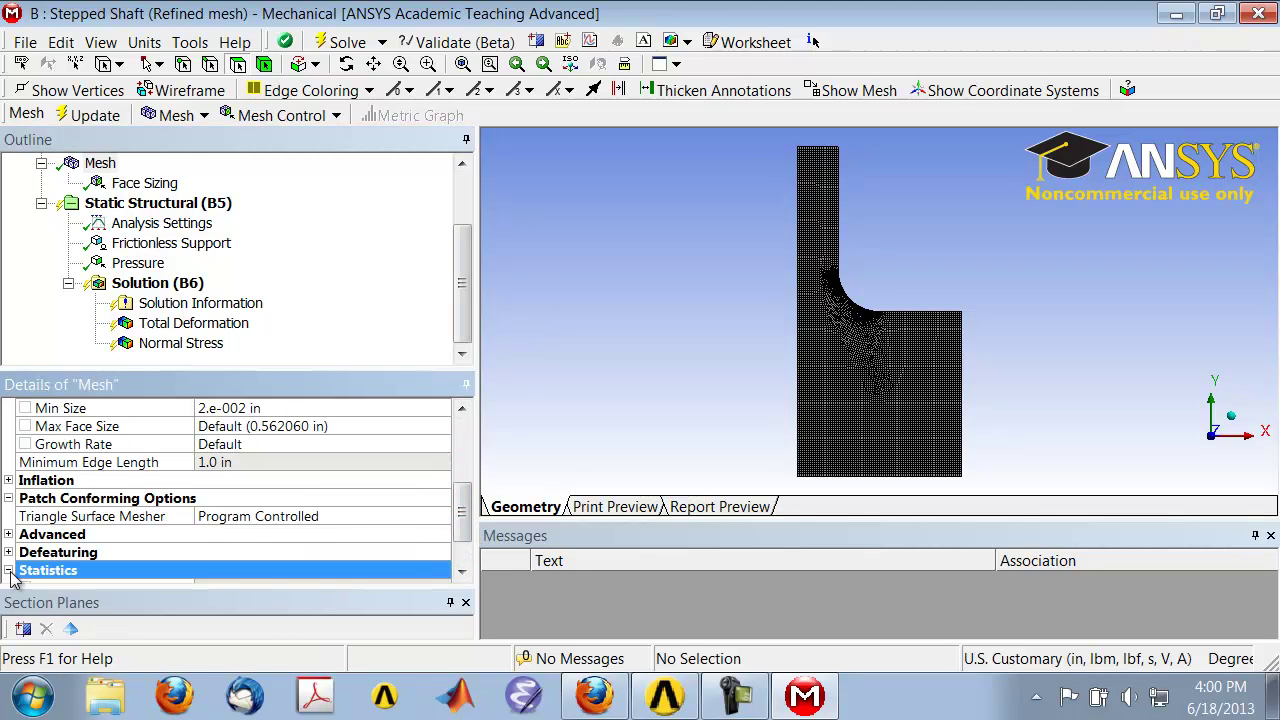
left_click_drag(465, 515, 466, 551)
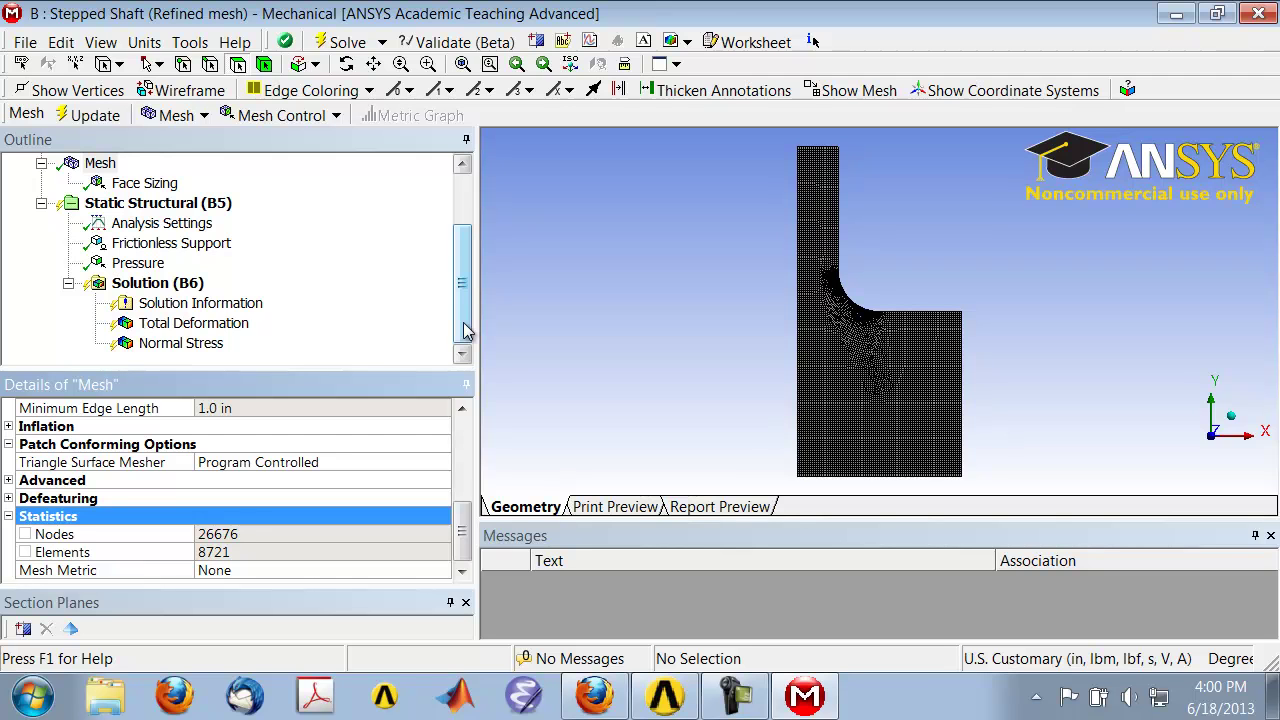
left_click_drag(467, 330, 463, 272)
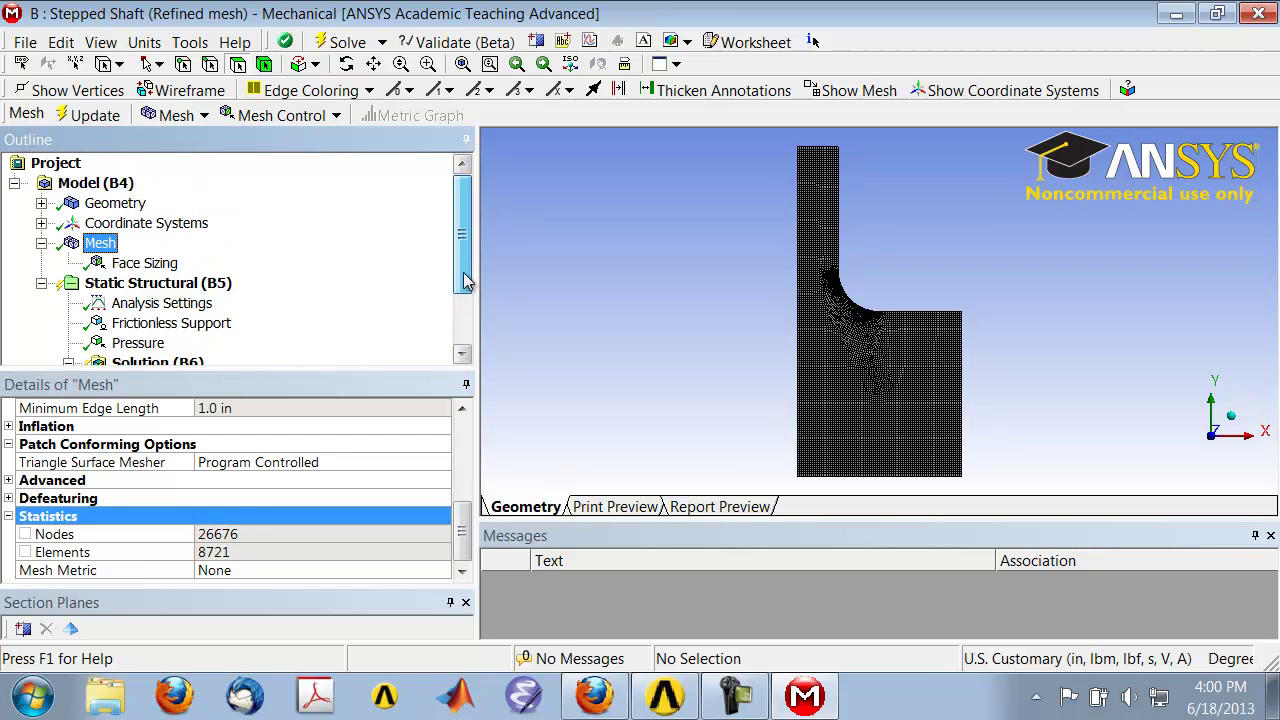
Step: Solve the refined-mesh model and show the Y normal stress contour, peaking at 1315.8 psi
left_click(347, 45)
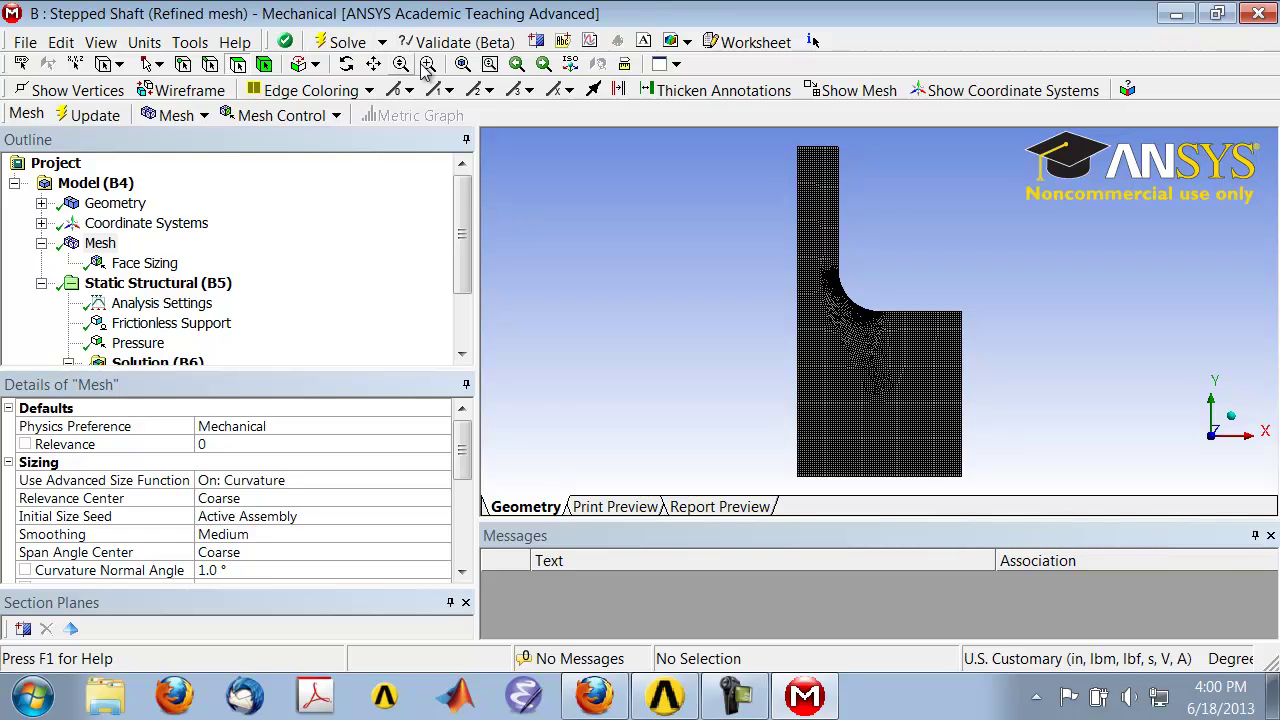
left_click_drag(465, 215, 473, 270)
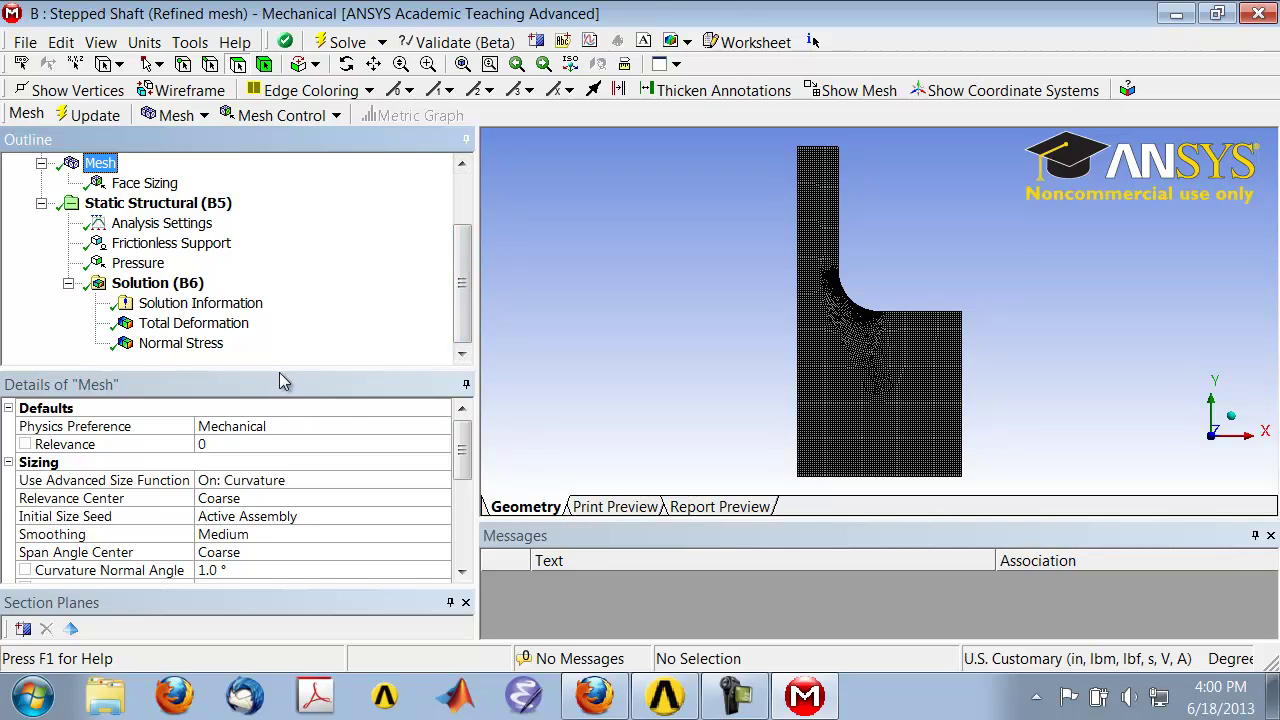
left_click(201, 350)
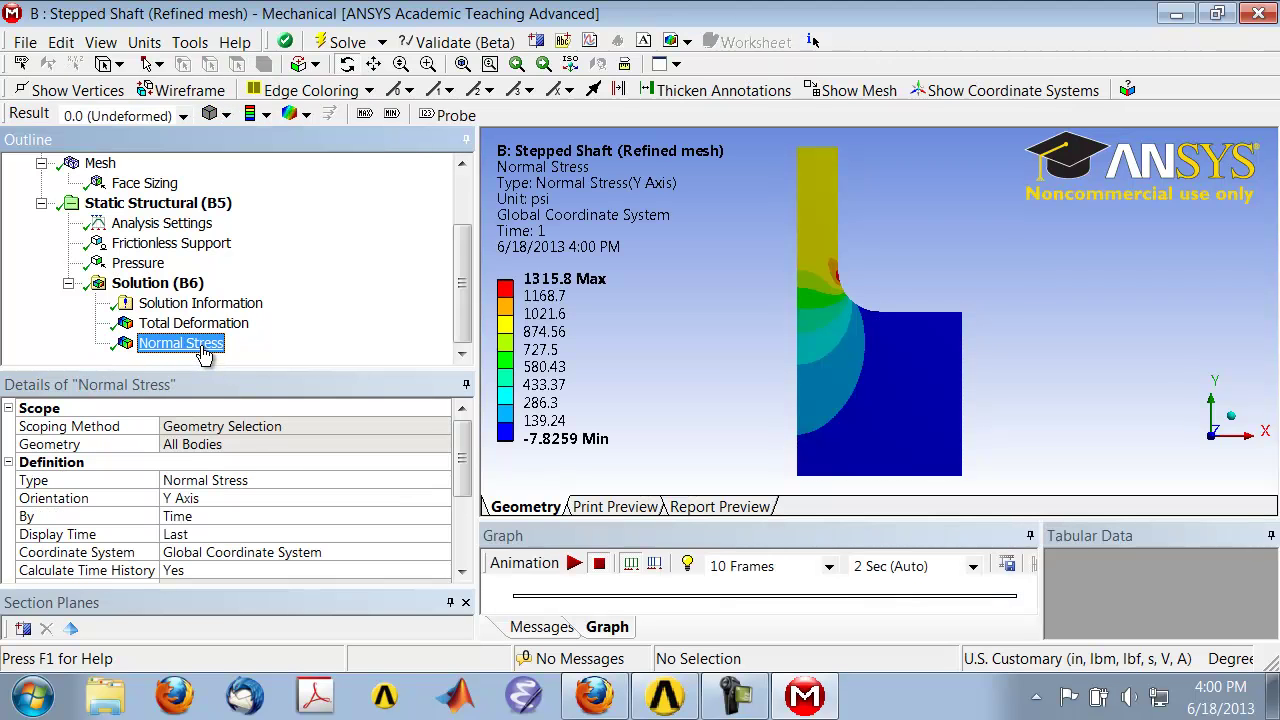
mouse_move(600, 337)
Step: Save the stepped shaft project, then close Mechanical and exit Workbench
left_click(27, 44)
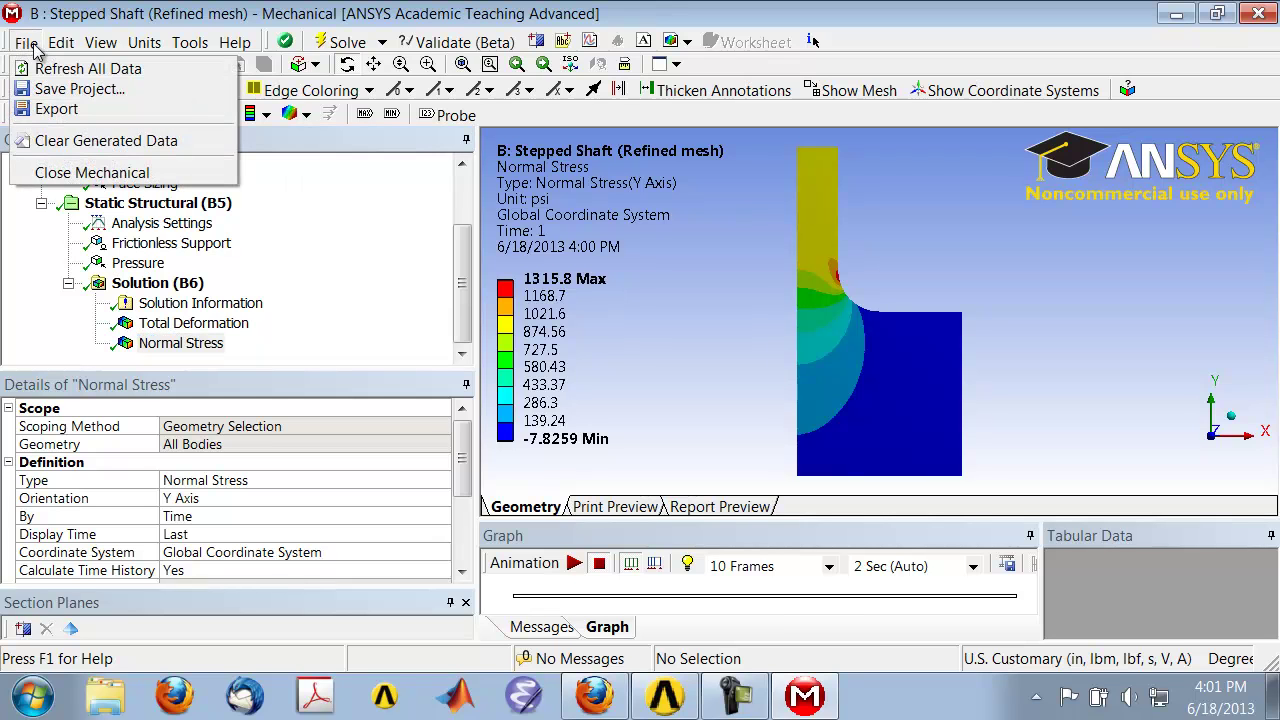
left_click(61, 90)
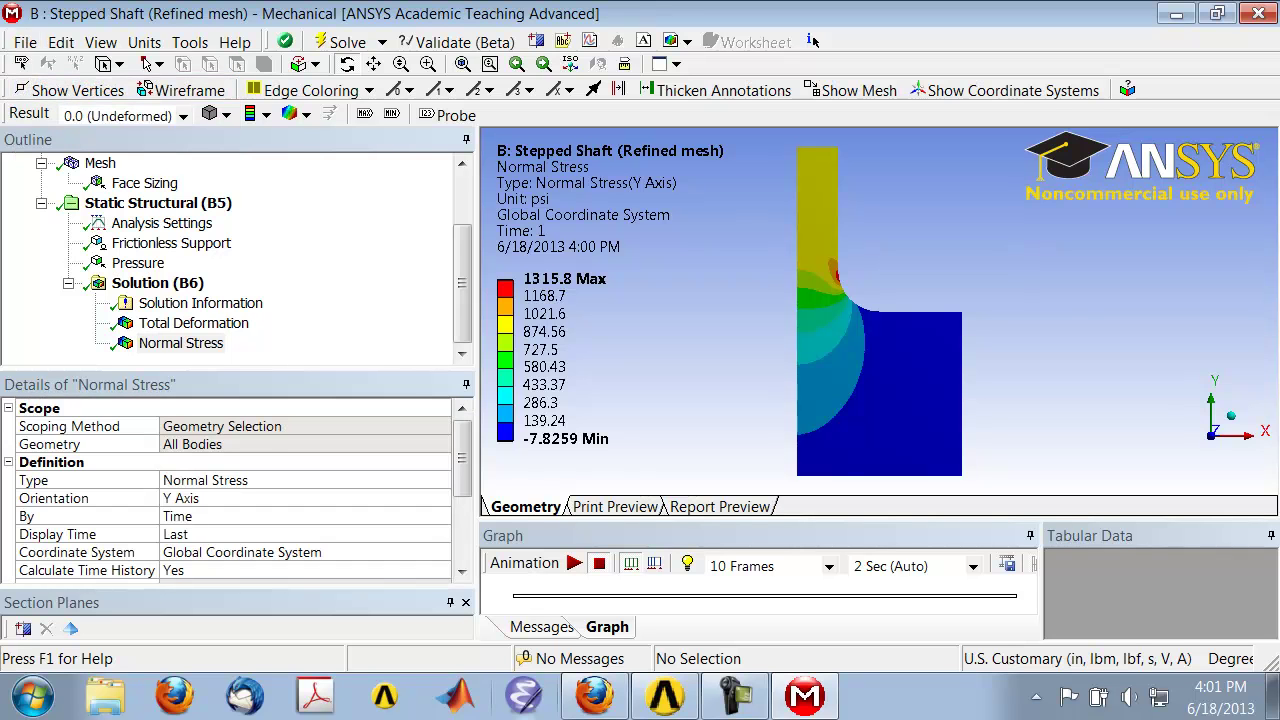
left_click(26, 43)
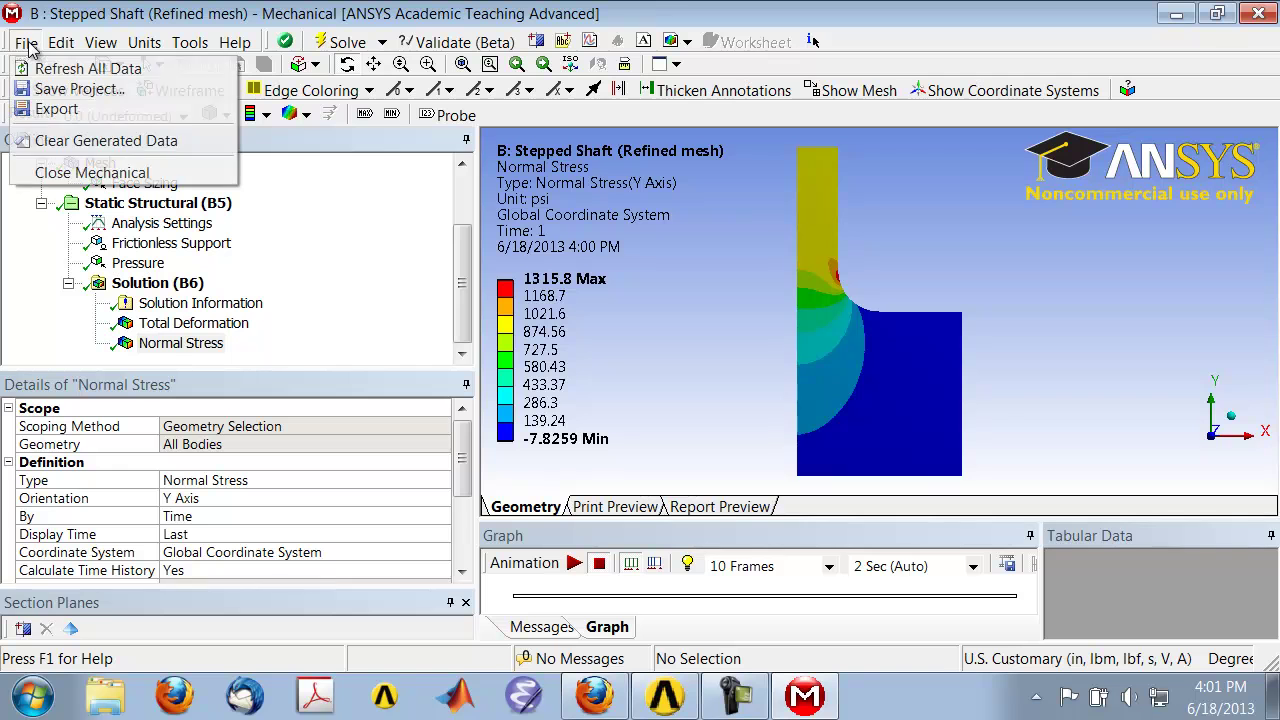
left_click(65, 176)
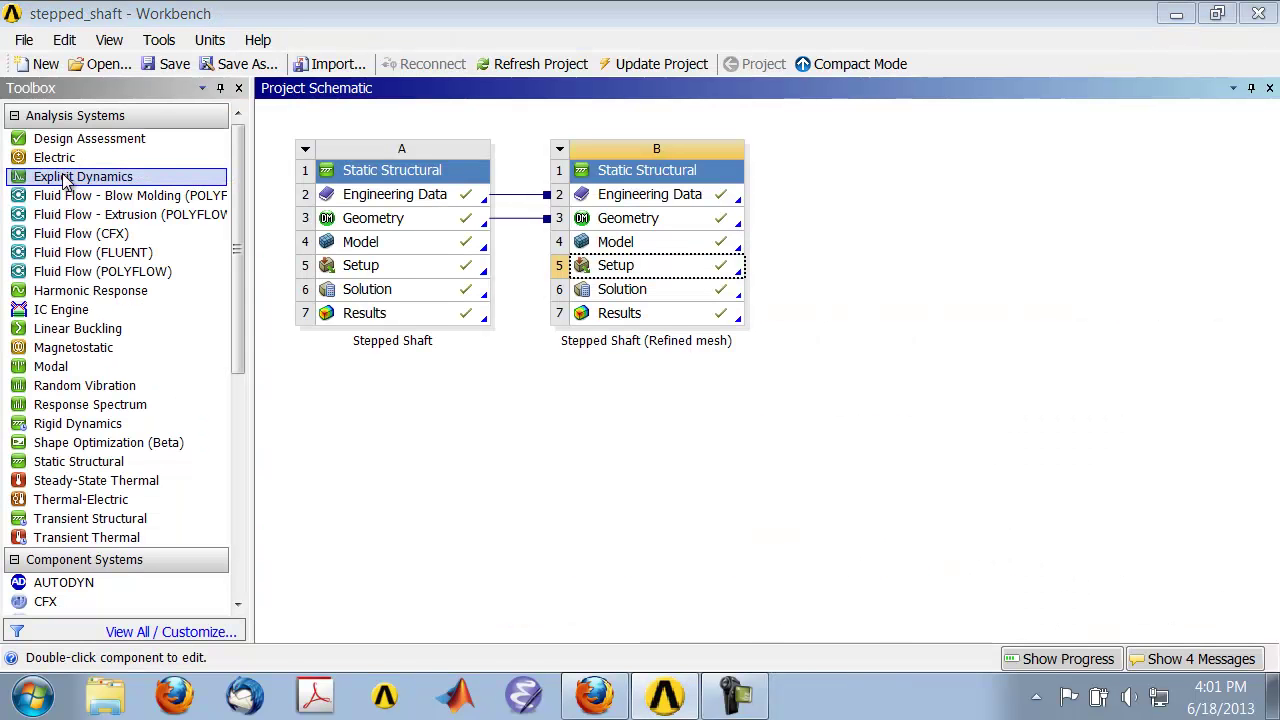
left_click(24, 41)
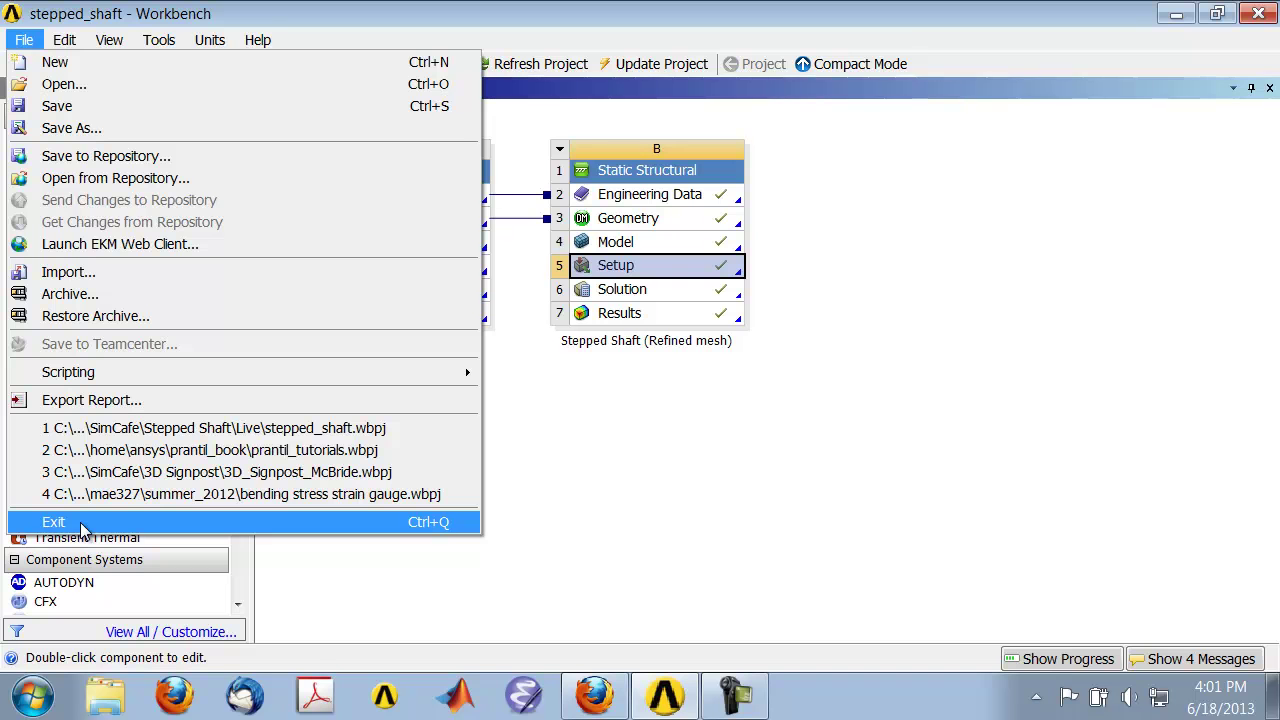
left_click(282, 526)
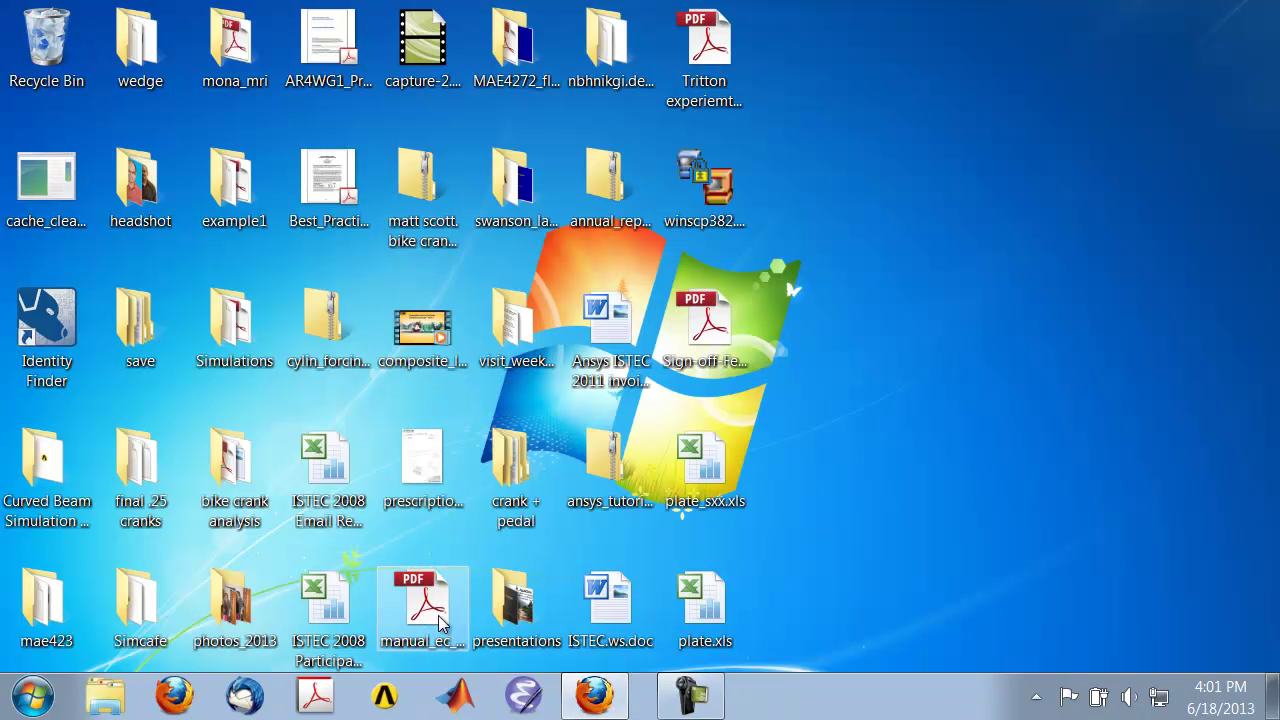
Step: Browse to the Stepped Shaft\Live folder holding stepped_shaft.wbpj and stepped_shaft_files
left_click(110, 697)
left_click_drag(200, 262, 201, 205)
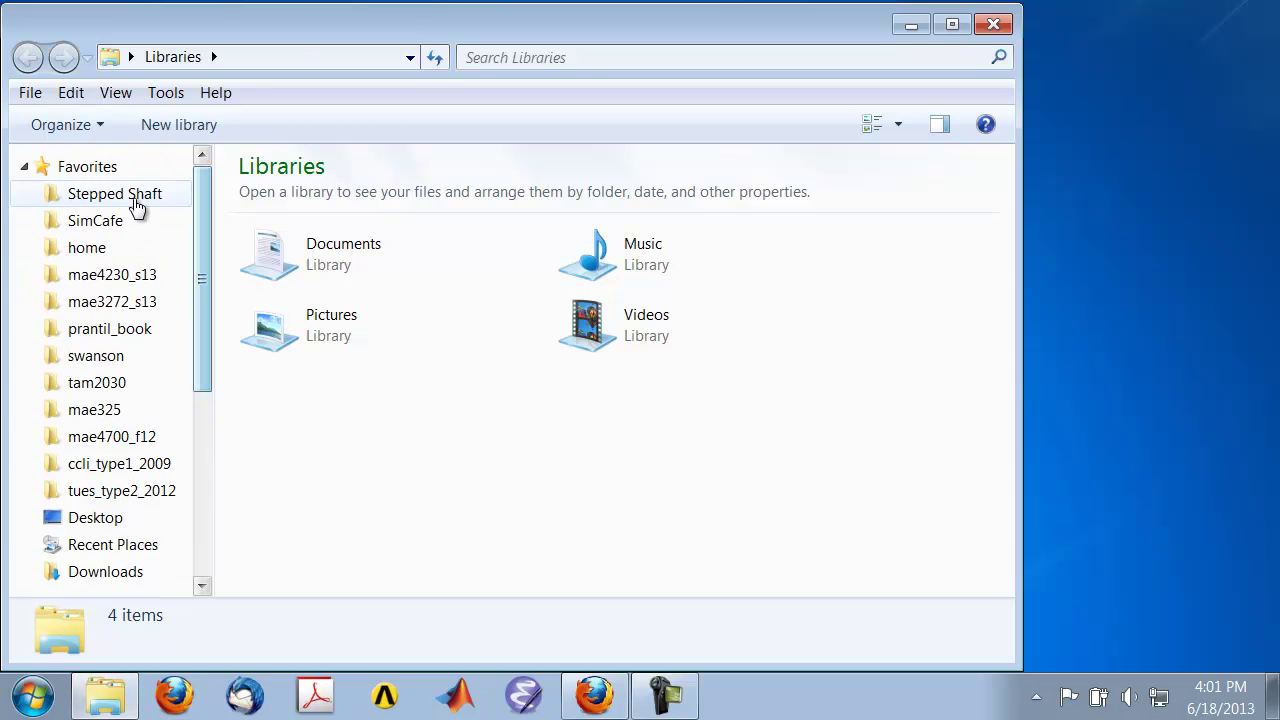
left_click(137, 205)
double_click(300, 273)
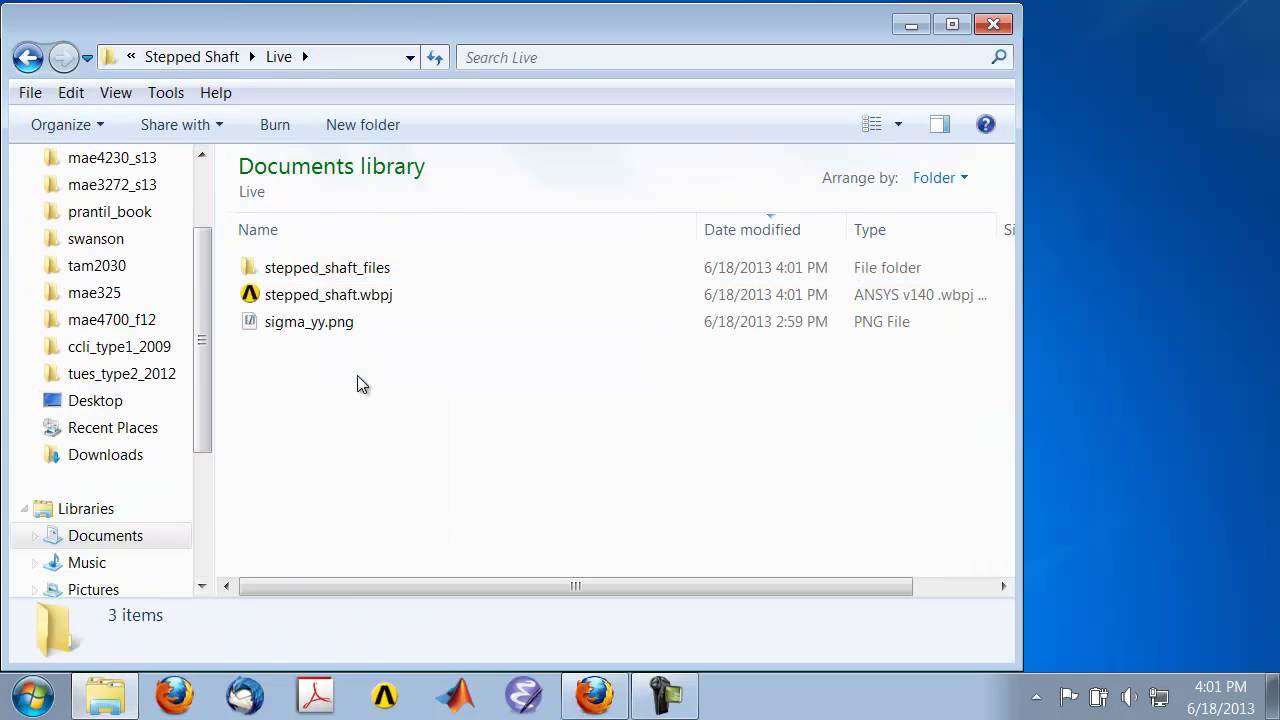